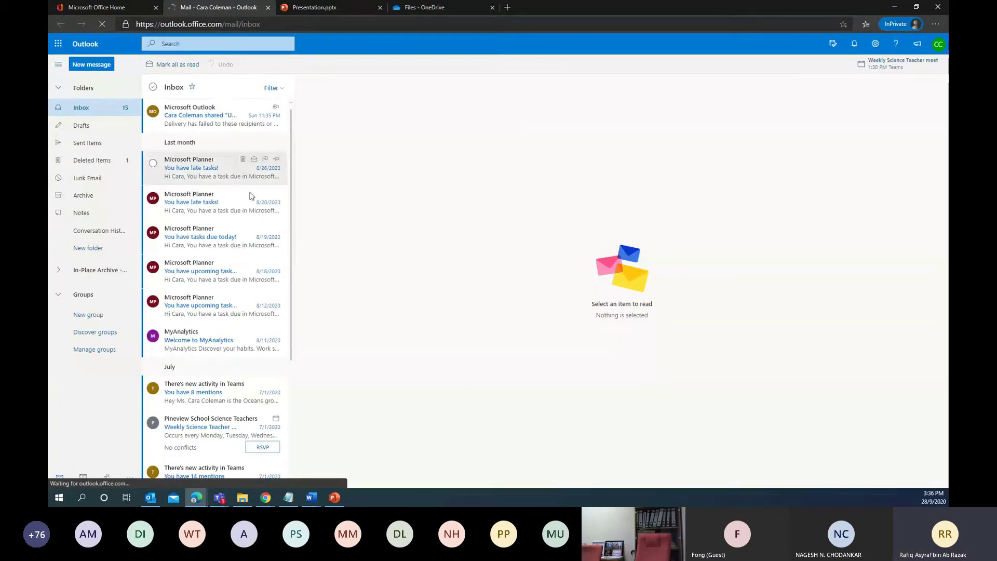
Dismiss the welcome introduction over the web inbox and glance at the desktop Outlook window.
scroll(260, 192, down, 3)
scroll(258, 186, up, 3)
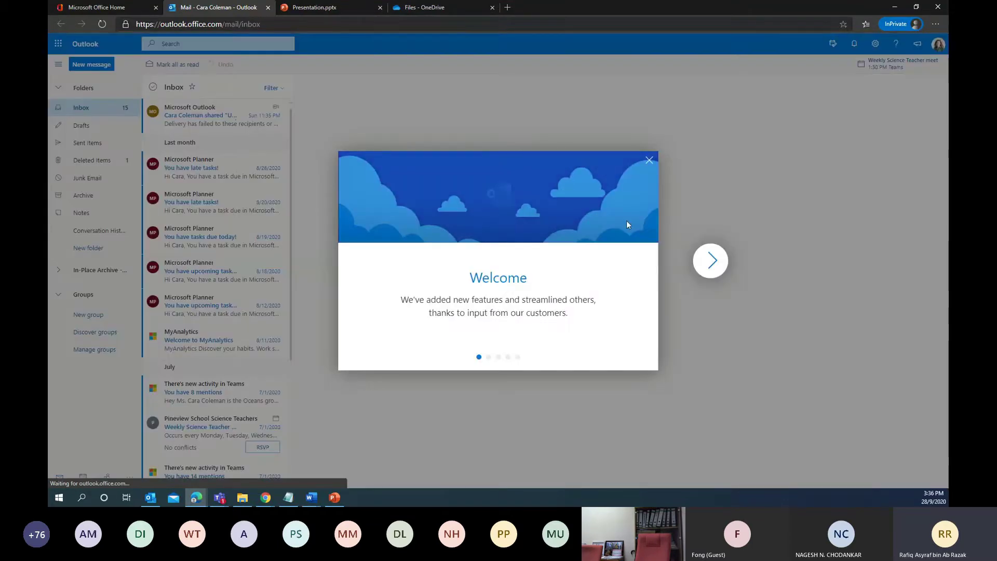
click(649, 160)
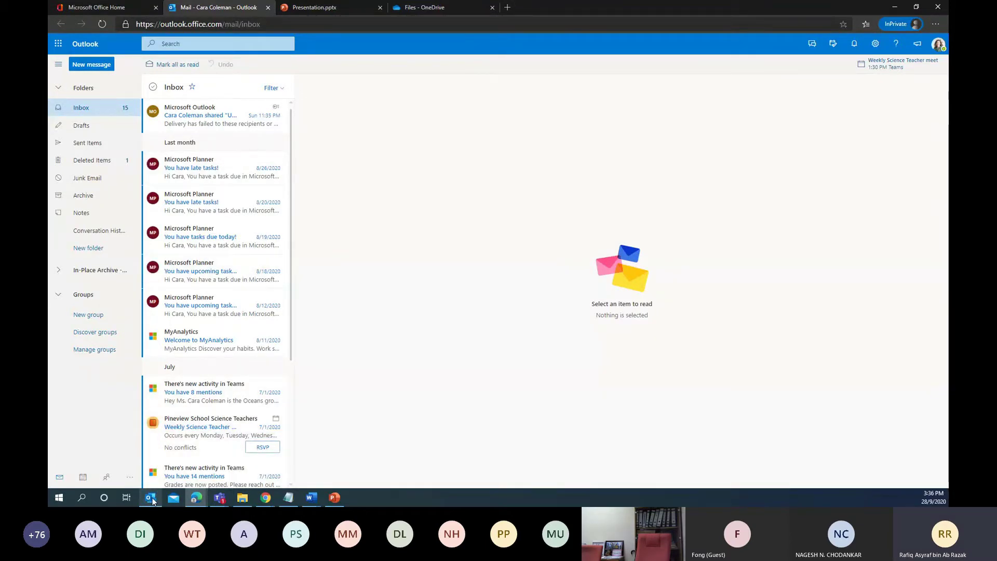
mouse_move(152, 500)
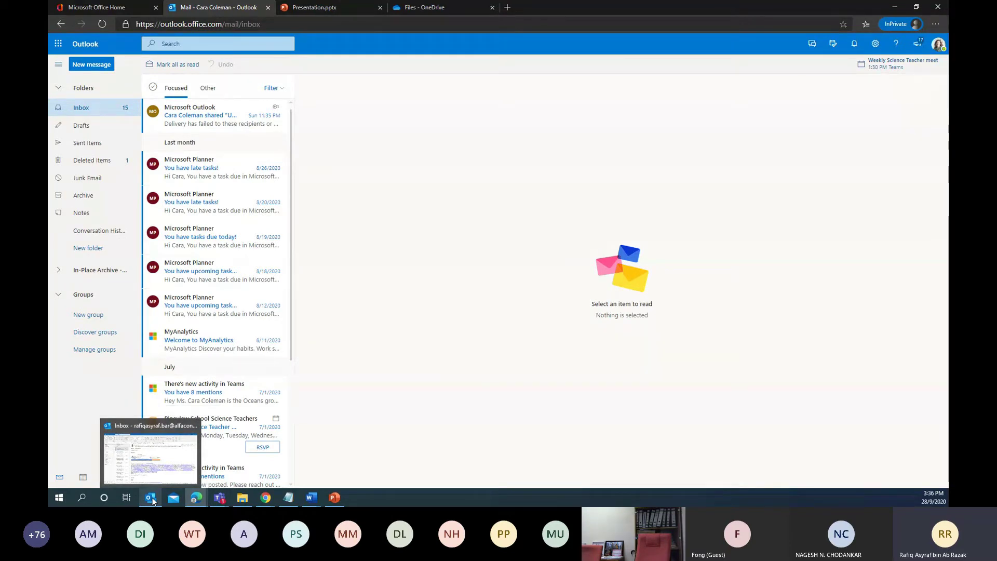
click(157, 464)
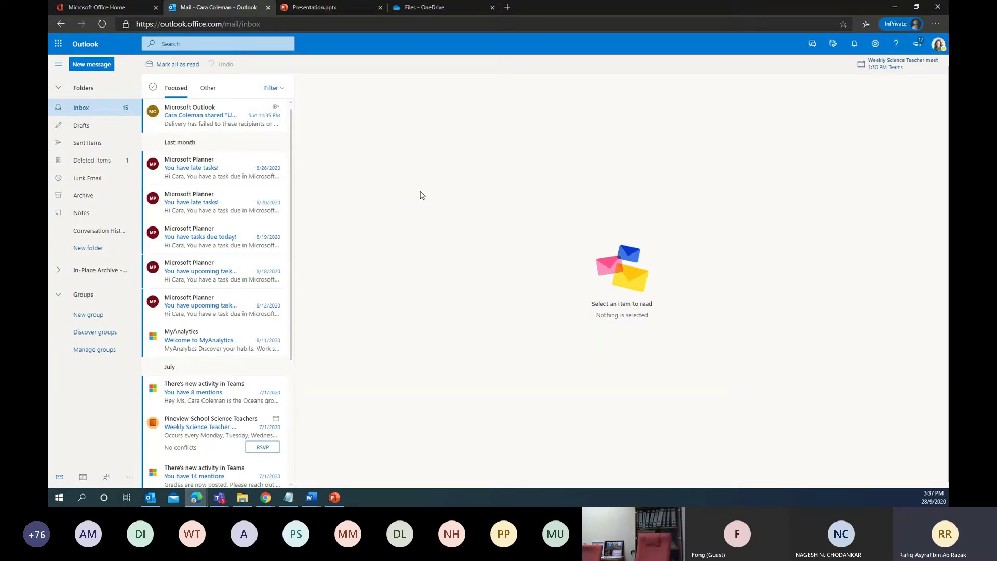
Start a new email and add the main recipient by name from the directory suggestions.
click(92, 65)
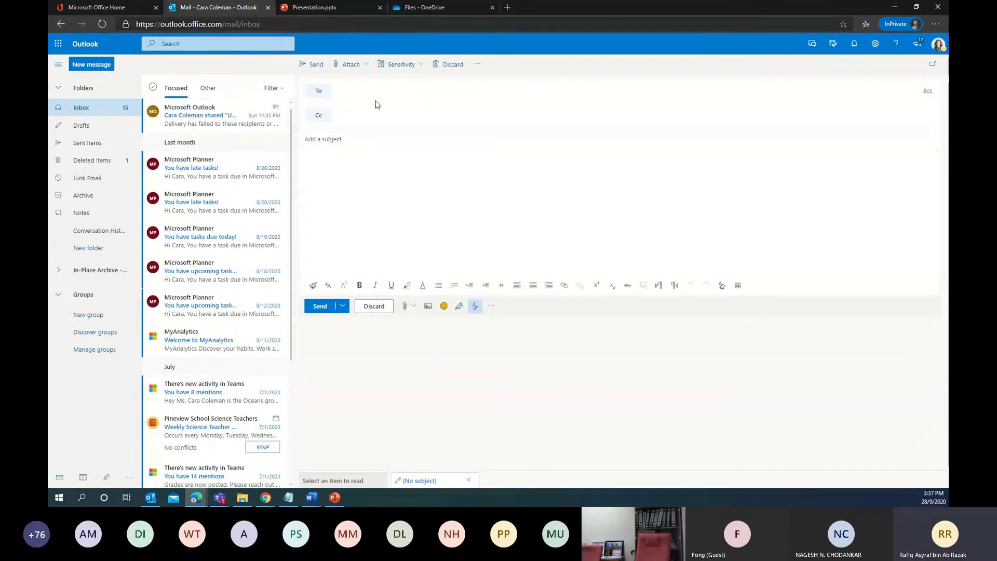
text(raf)
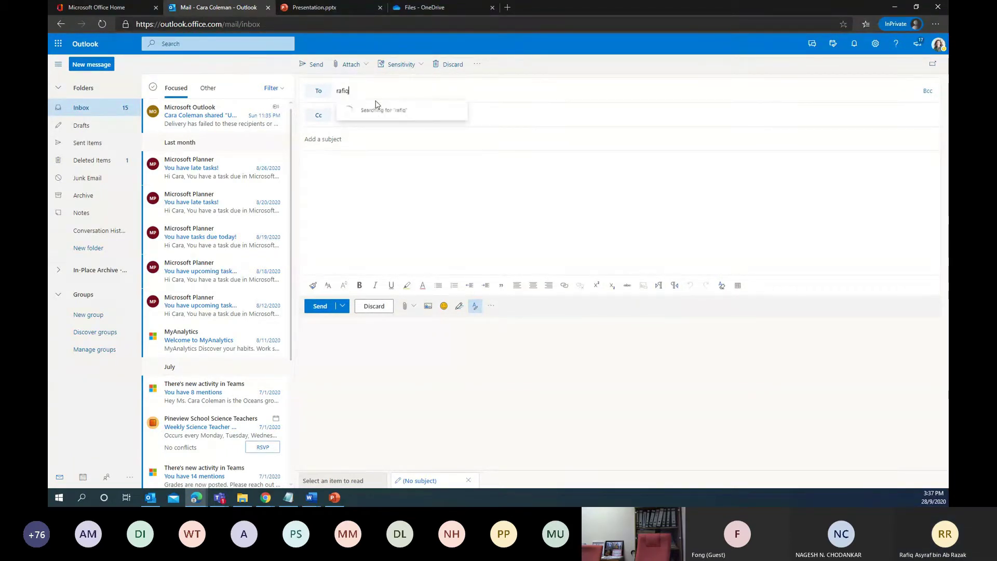
key(BackSpace)
text(dele)
key(BackSpace)
key(Home)
key(Delete)
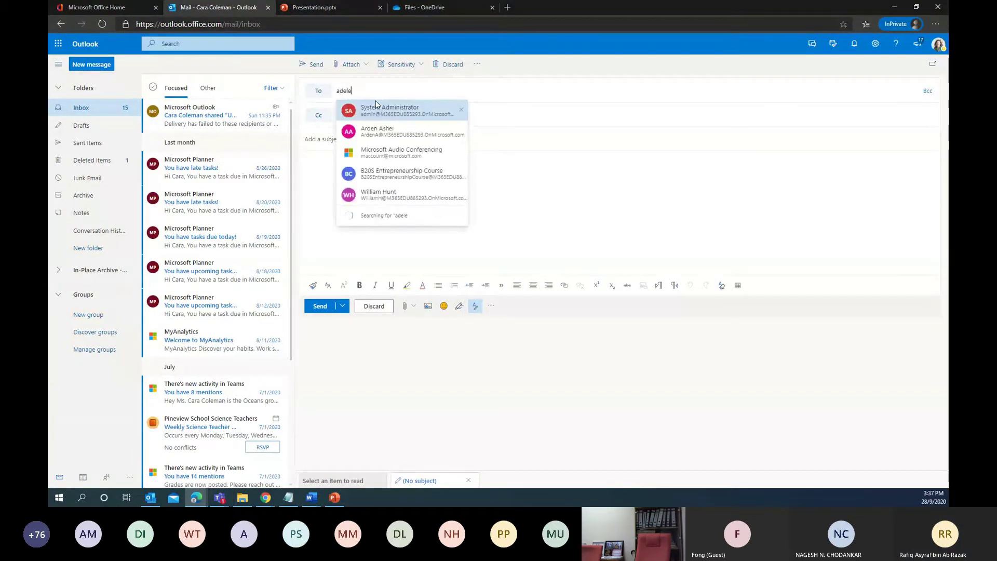
click(397, 111)
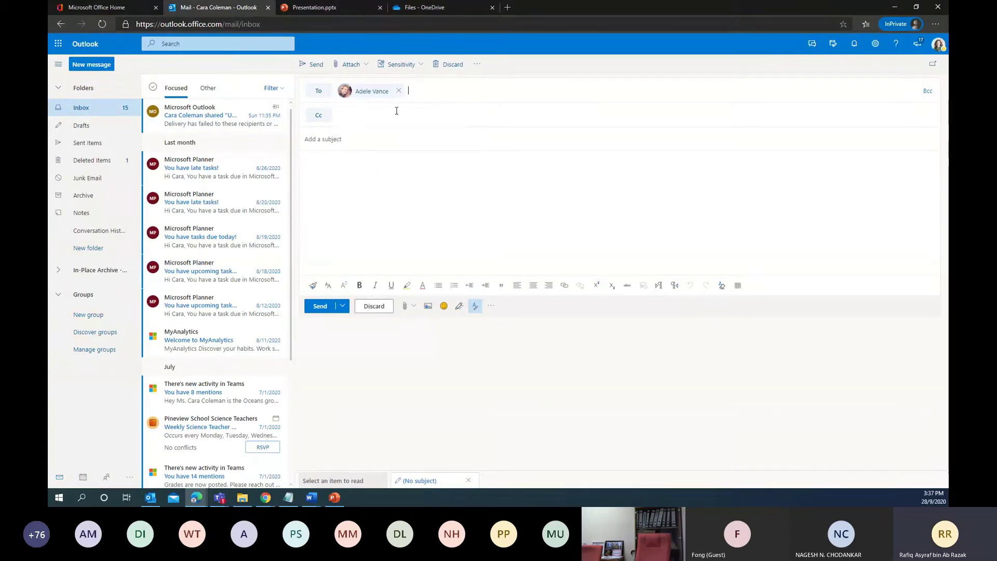
Copy the email to System Administrator and set its subject to Test.
click(400, 115)
text(s)
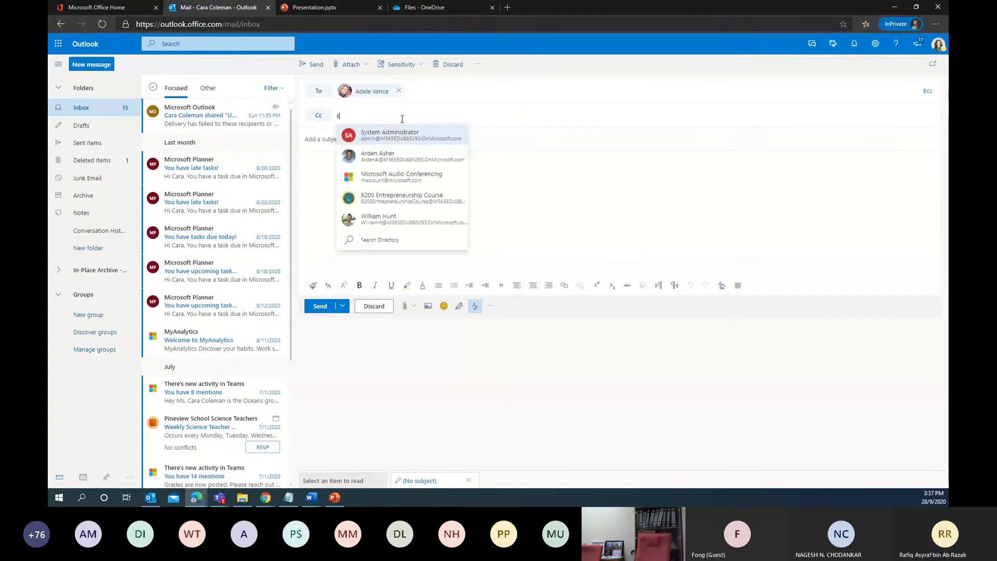
click(400, 134)
click(323, 138)
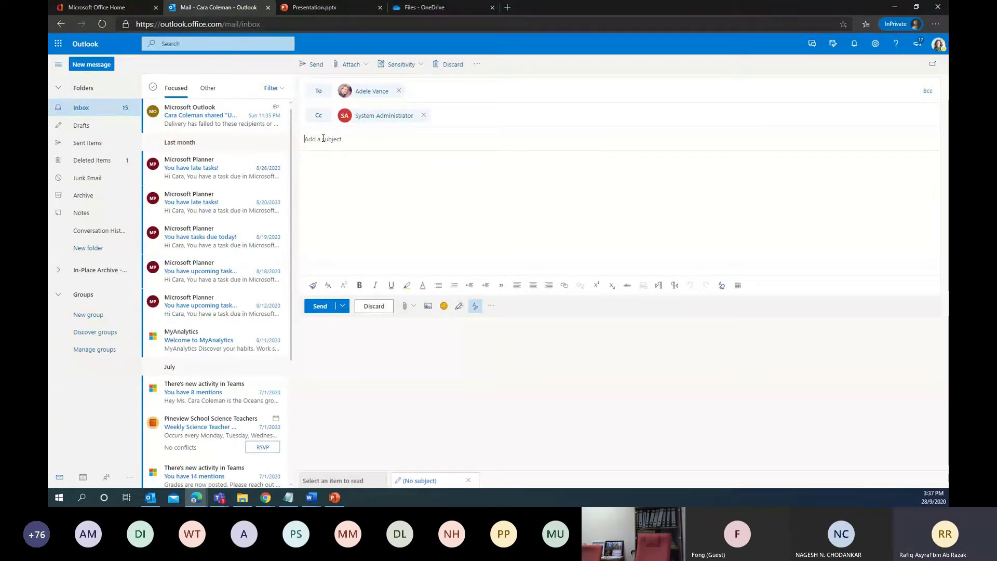
text(Test)
click(343, 216)
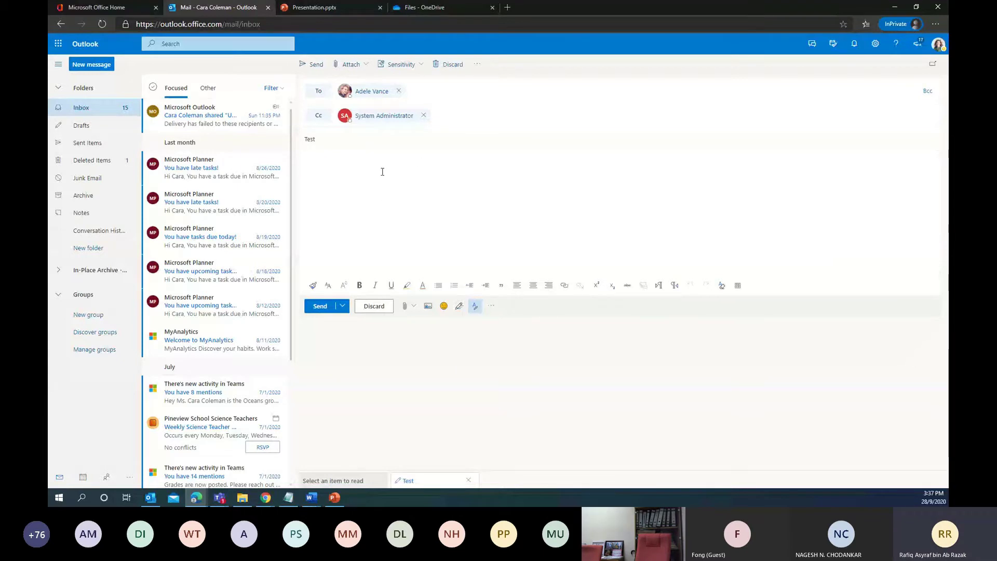
Browse the recent OneDrive files offered as cloud attachments and close the picker without attaching any.
click(363, 65)
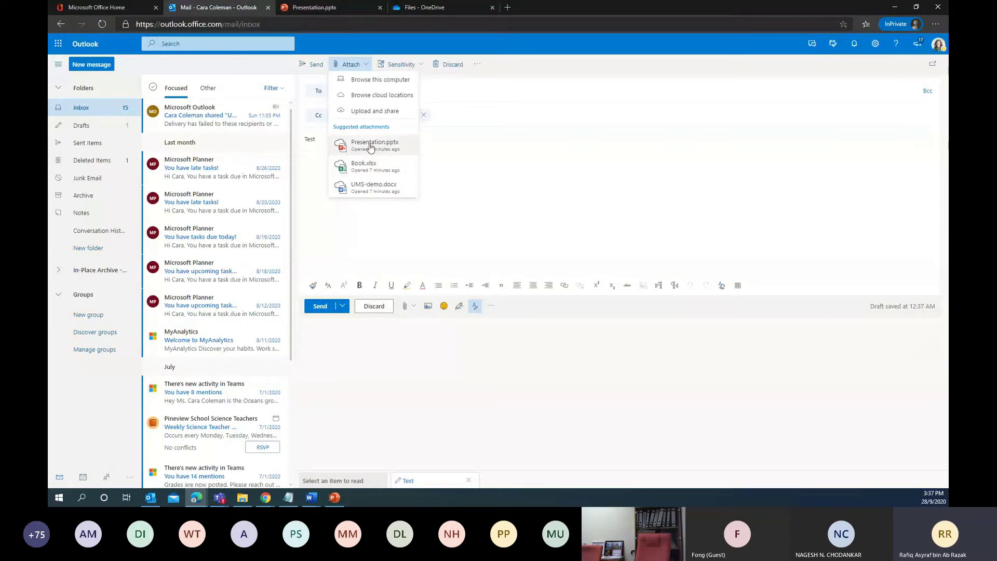
click(371, 97)
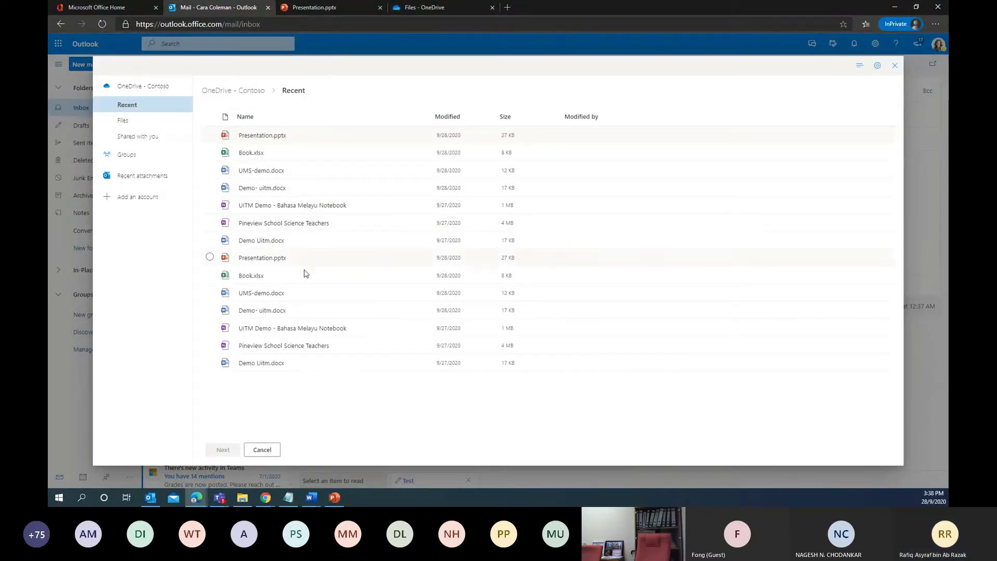
click(277, 296)
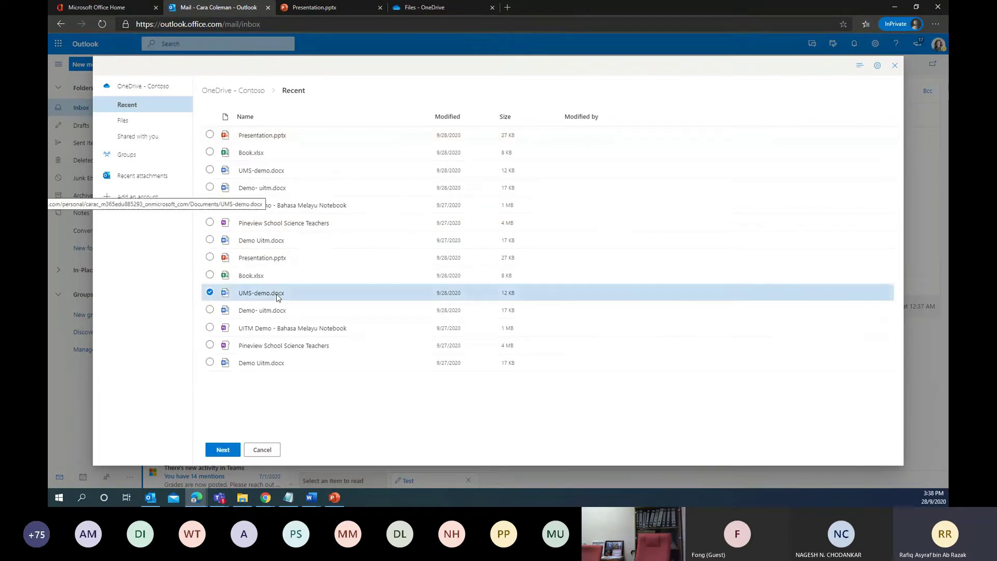
click(210, 293)
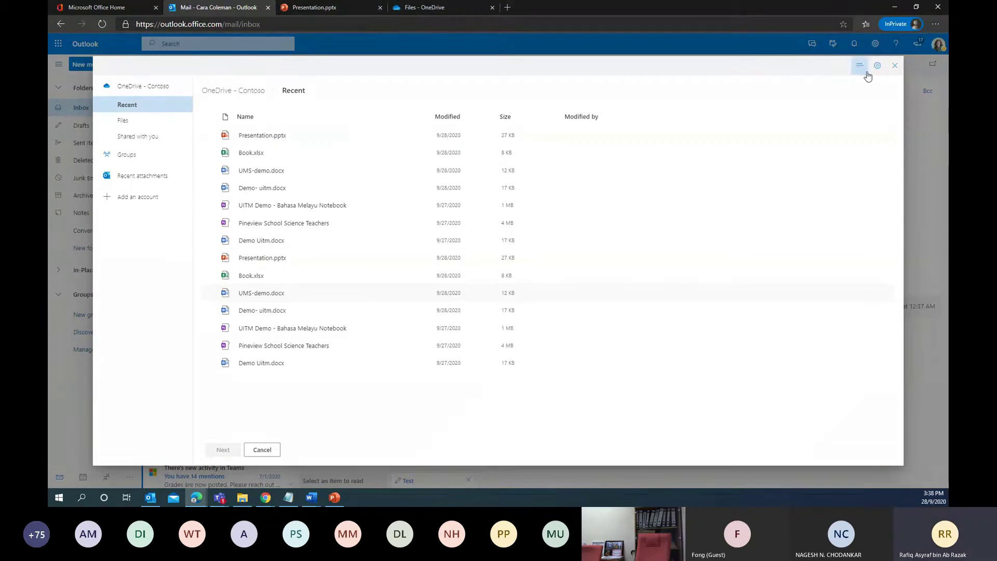
click(894, 67)
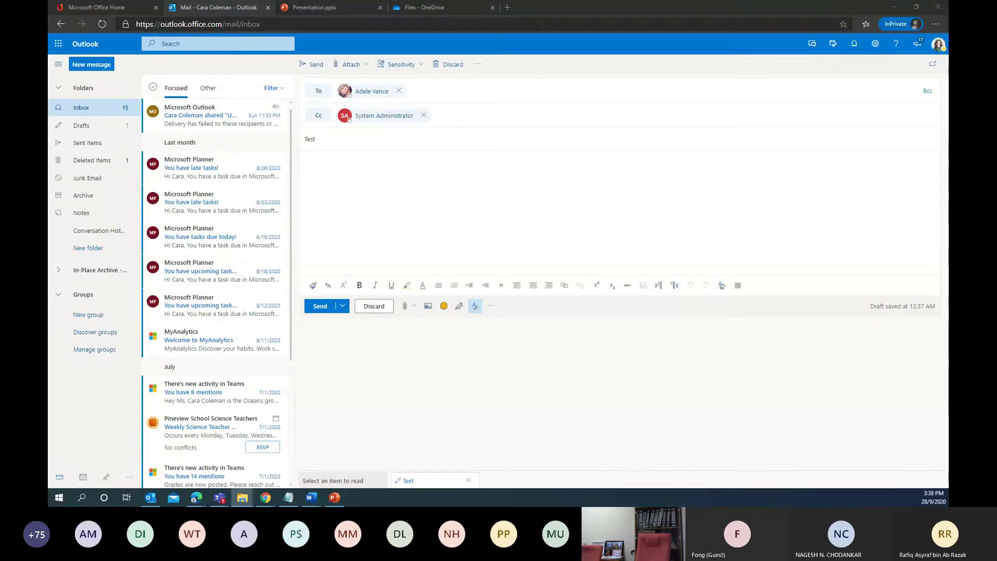
Try to attach the large local file to the Test draft, and upload it to My files in OneDrive.
drag(948, 156, 578, 222)
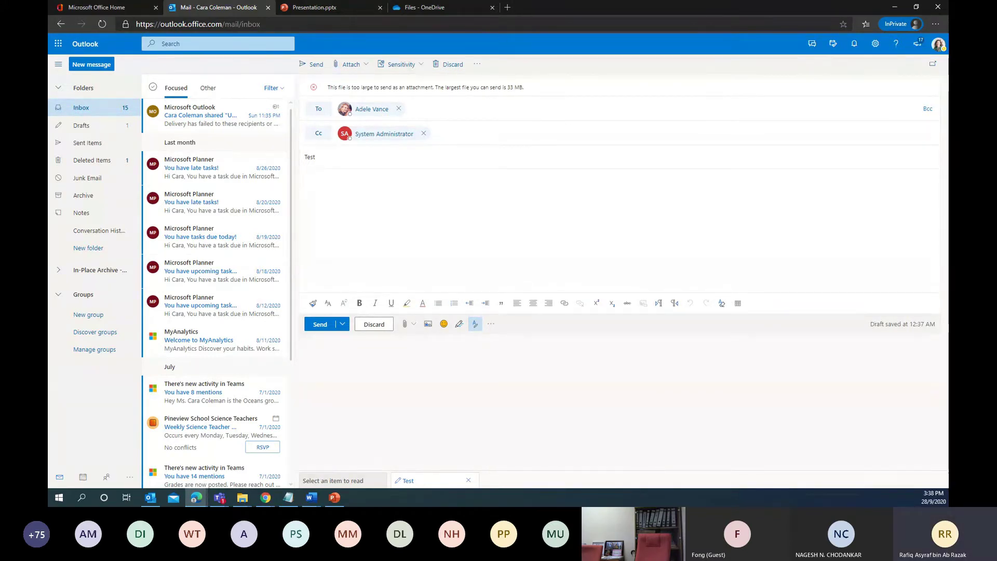
click(425, 8)
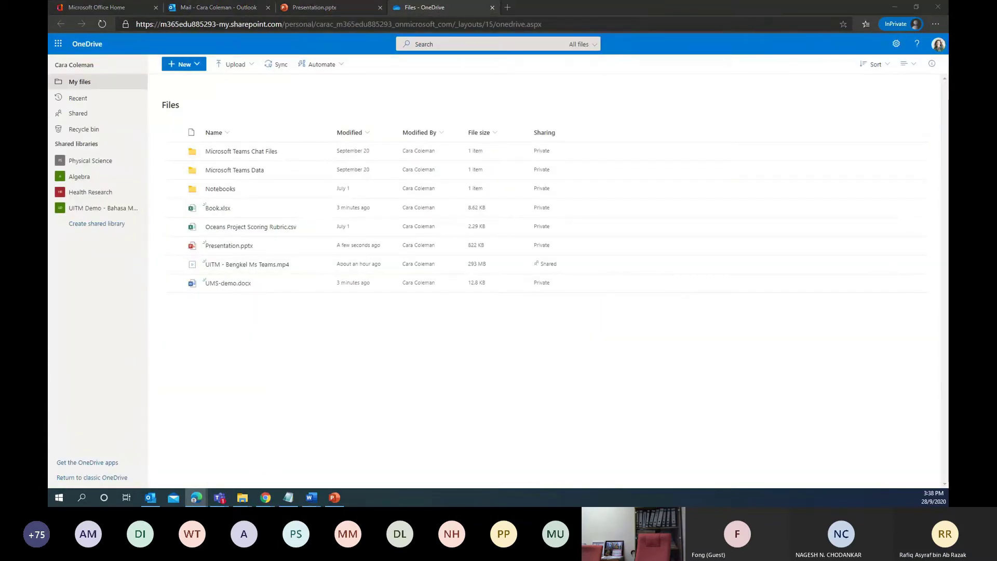
click(840, 66)
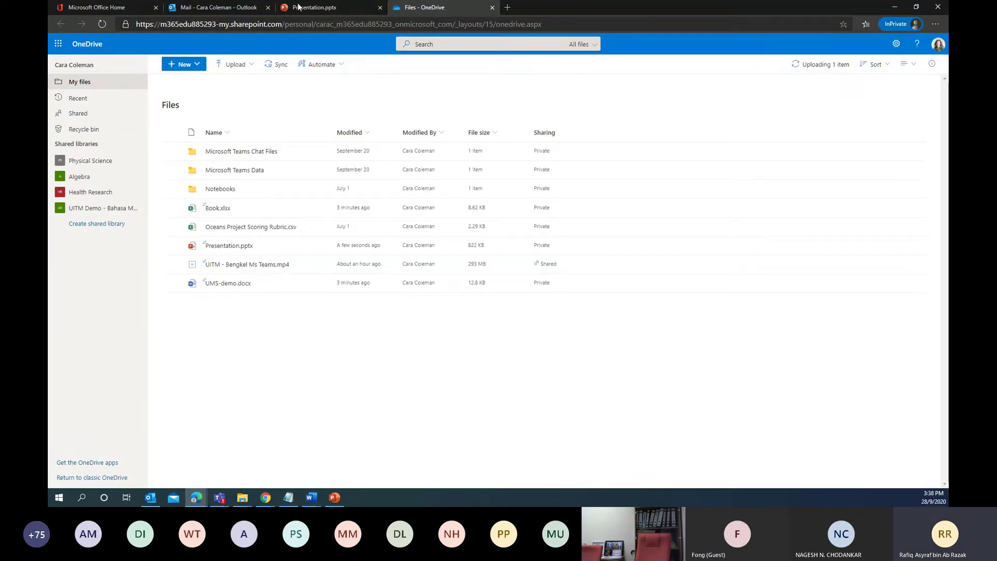
Return to the Test draft and look for the uploaded file among the recent cloud locations.
click(184, 10)
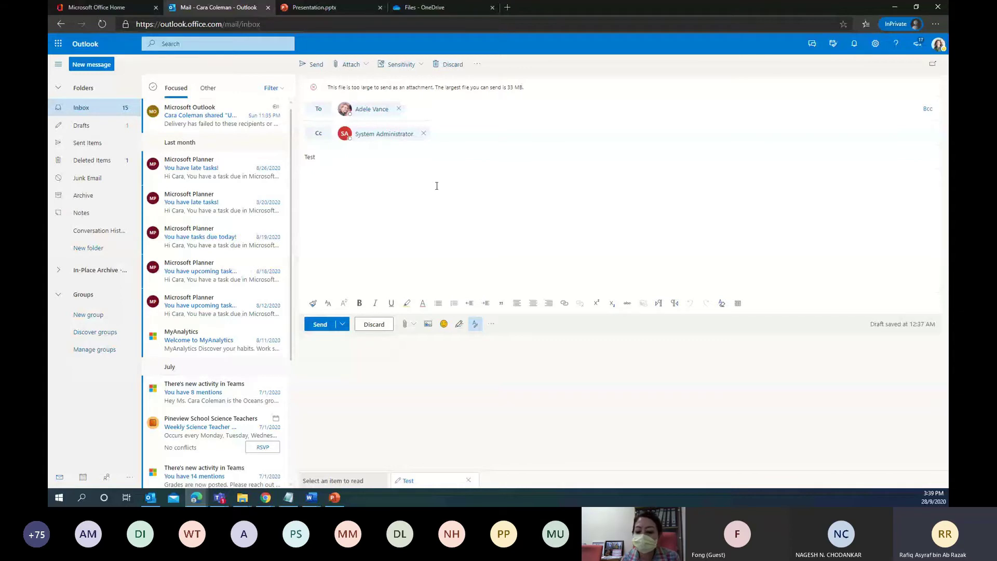
click(369, 67)
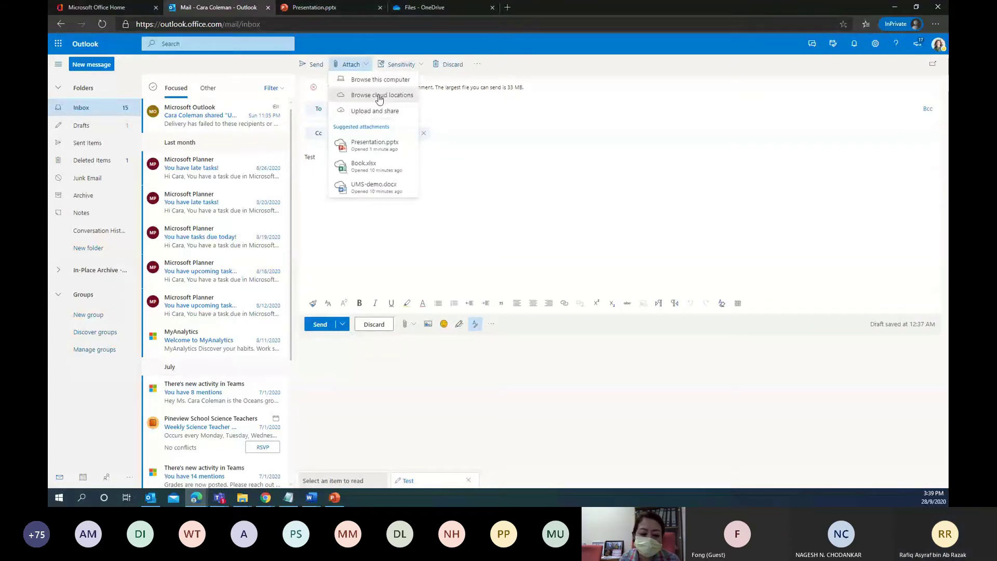
click(380, 96)
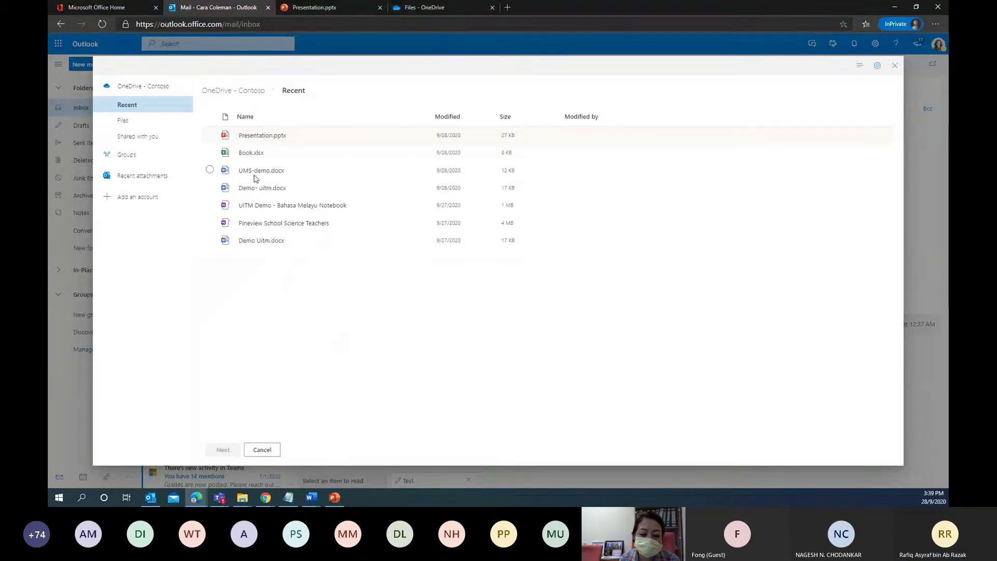
click(894, 65)
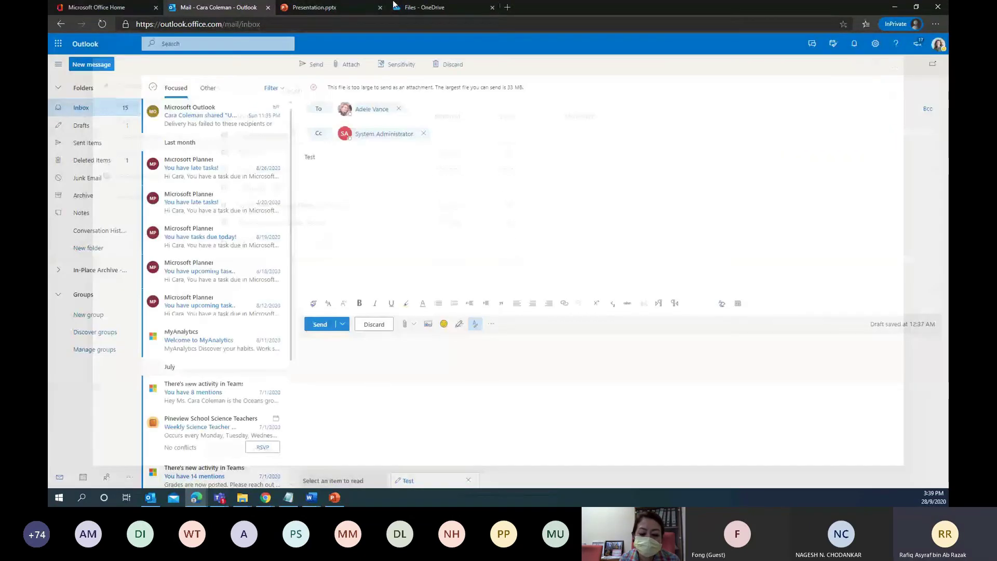
Check the file's upload progress in OneDrive and view the additional message options of the Test draft.
click(416, 9)
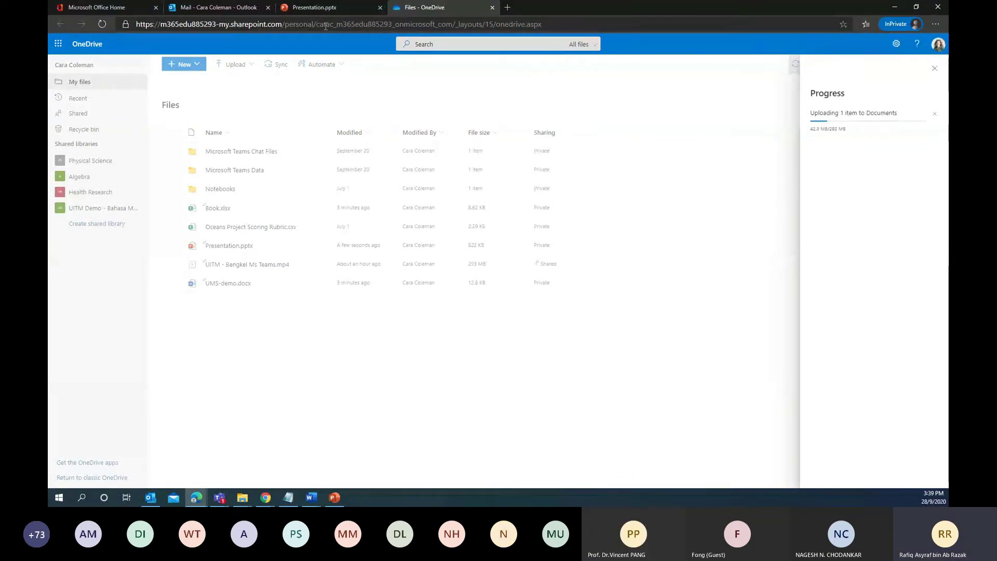
click(212, 9)
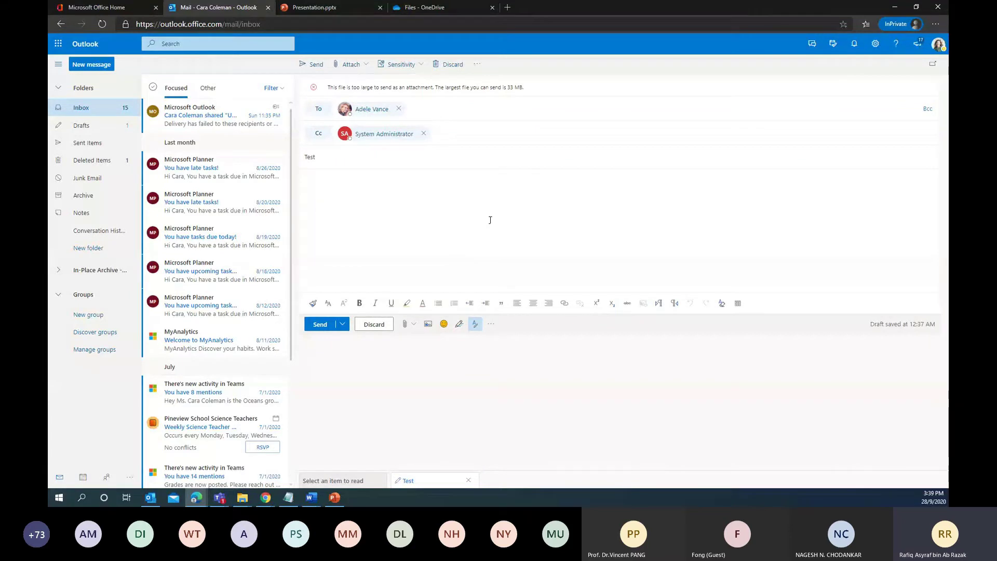
click(477, 65)
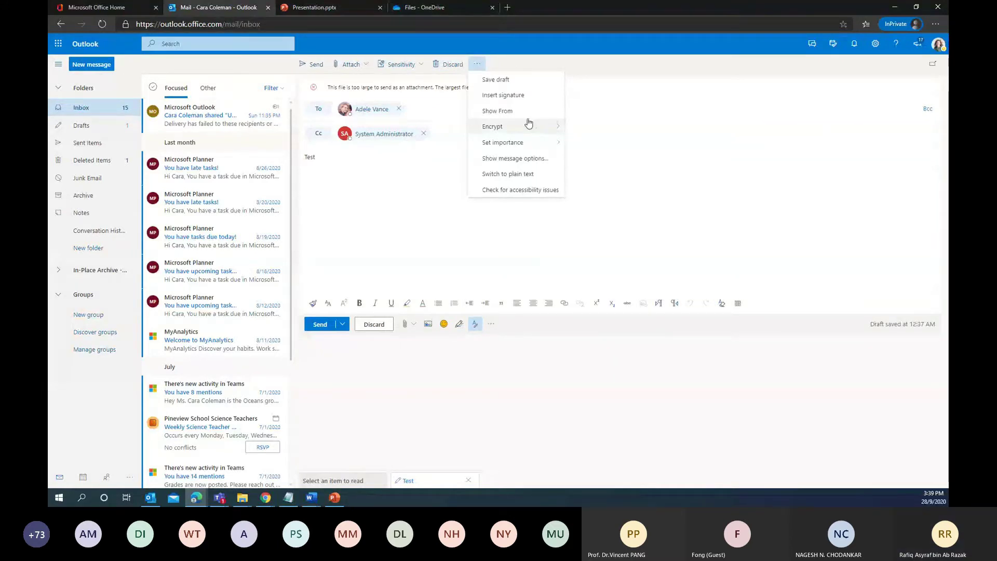
click(516, 224)
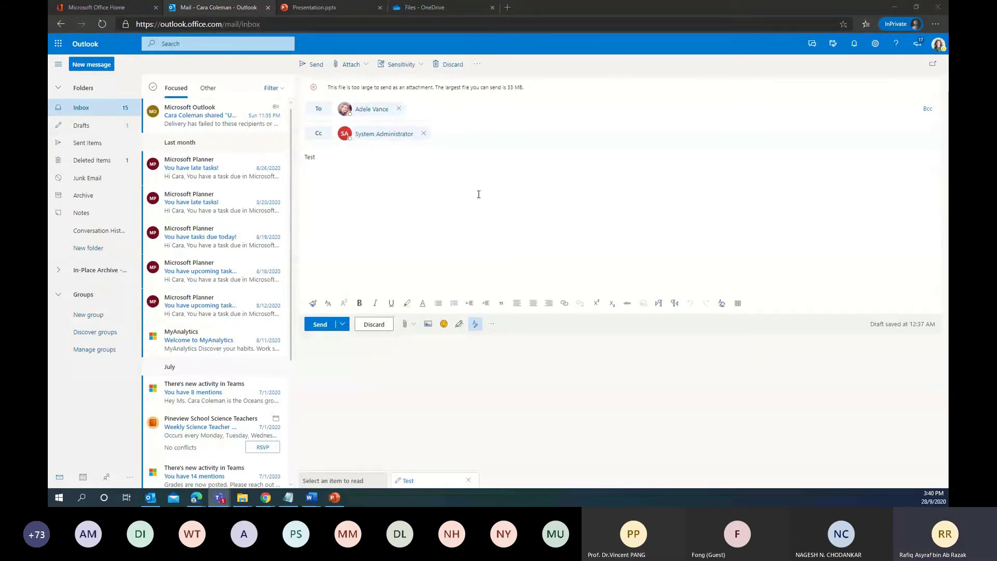
click(421, 4)
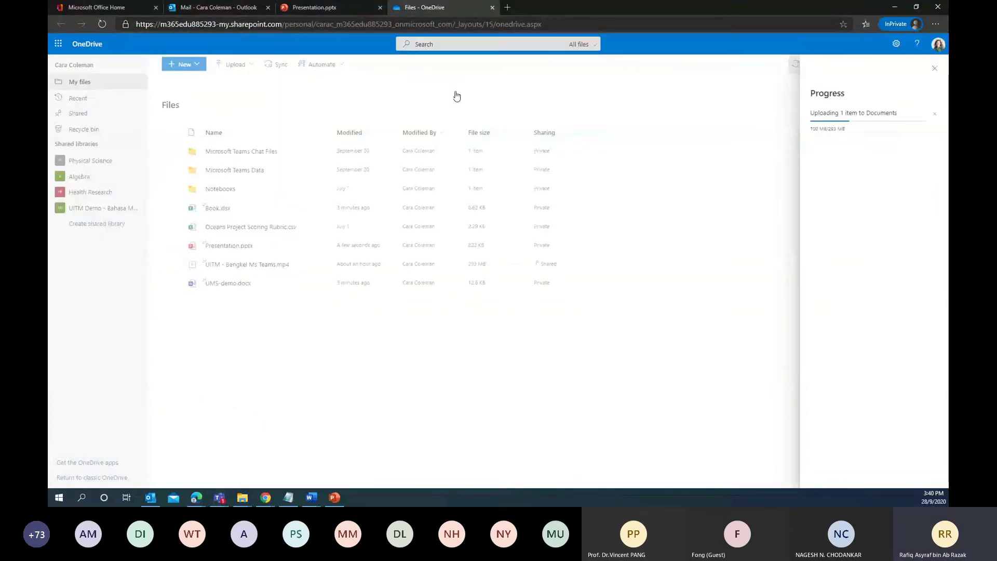
click(231, 9)
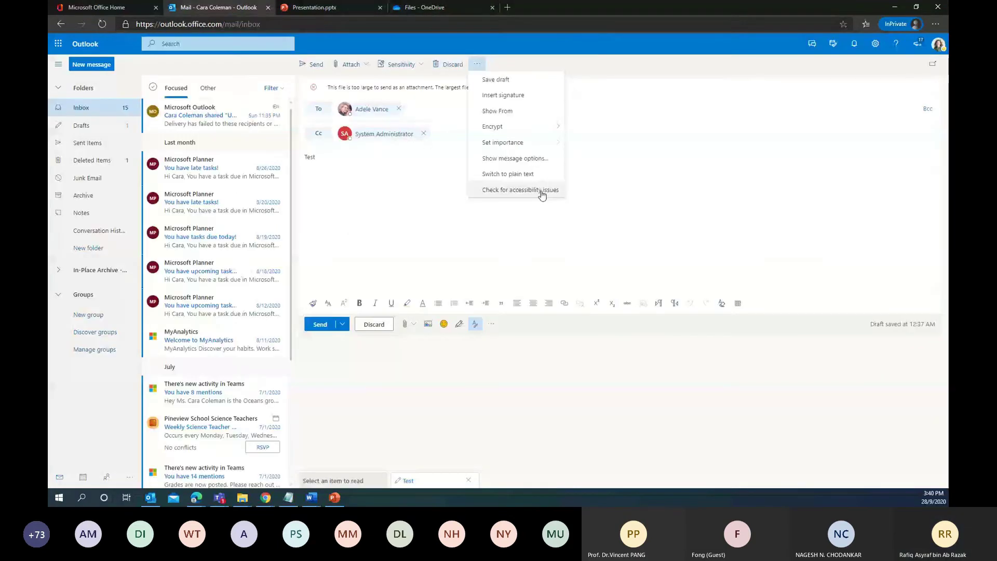
click(526, 101)
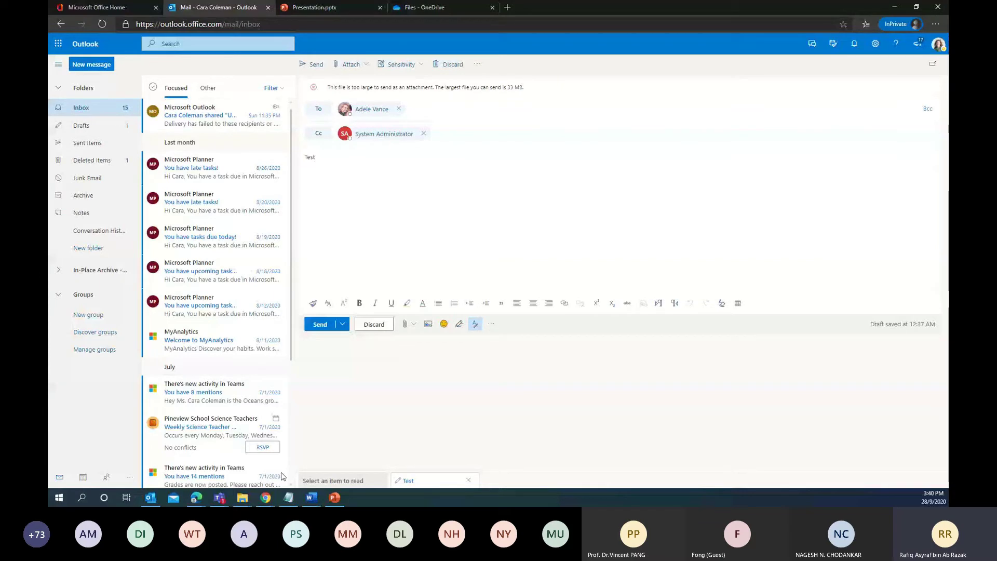
Switch to the desktop Outlook app and open a new blank email in a maximised window.
mouse_move(154, 501)
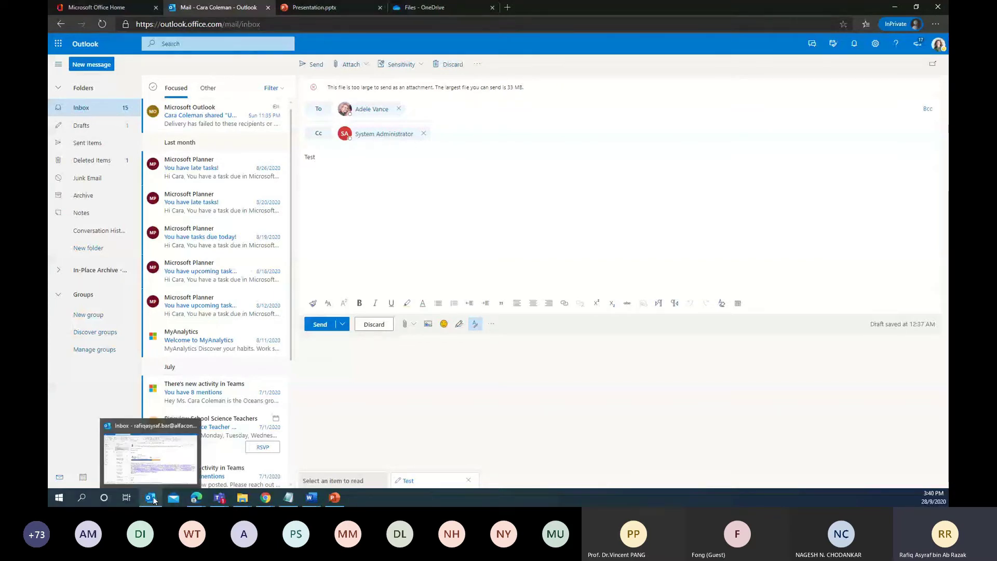
click(154, 500)
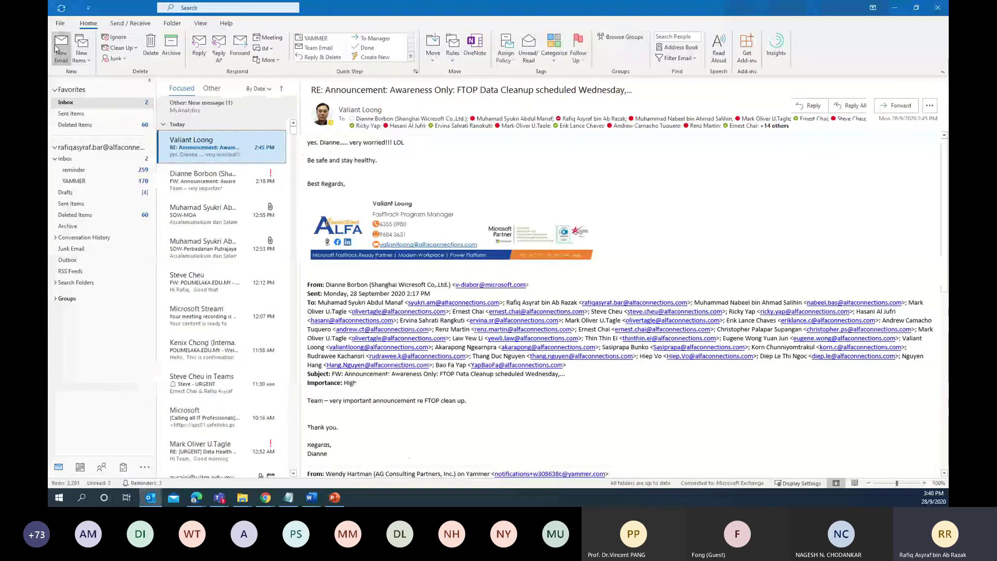
click(60, 49)
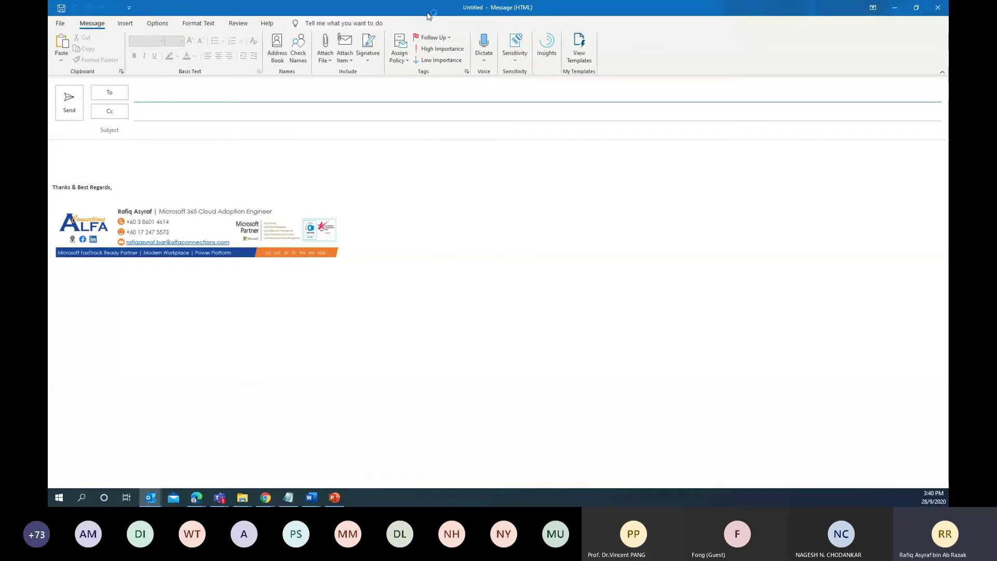
drag(428, 16, 449, 70)
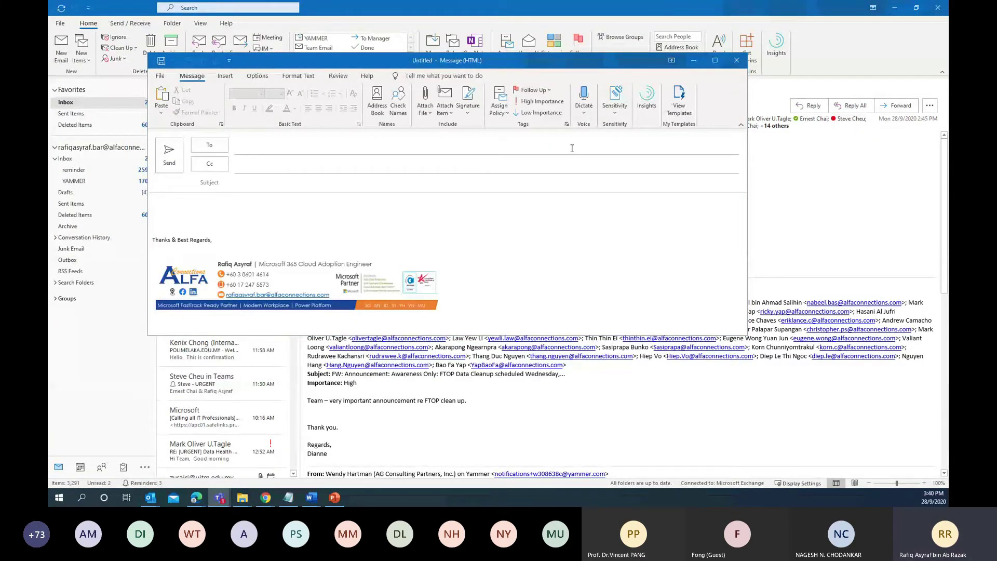
drag(561, 62, 565, 1)
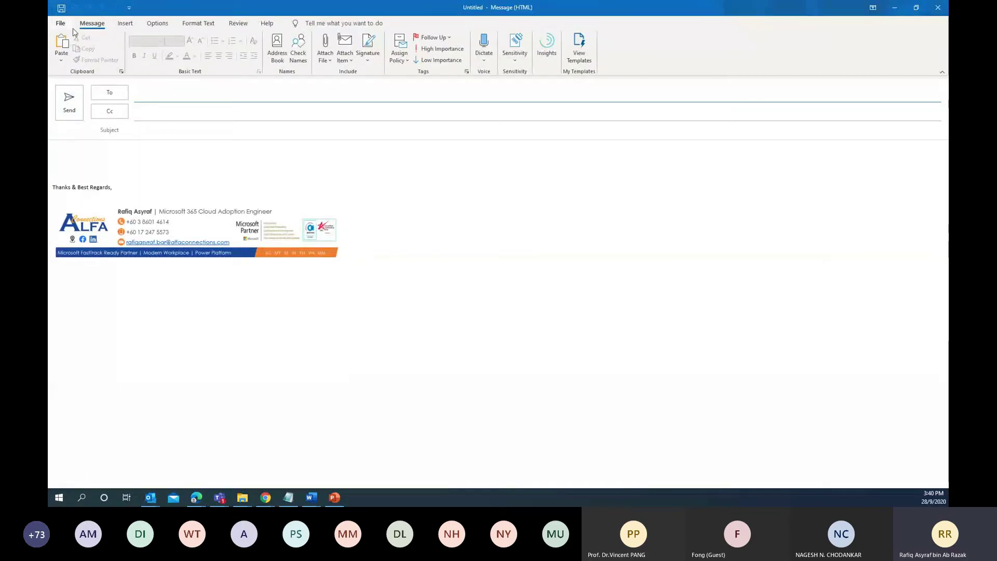
Examine the new message's file information, the recent items and web locations for attachments, and the signature options.
click(60, 23)
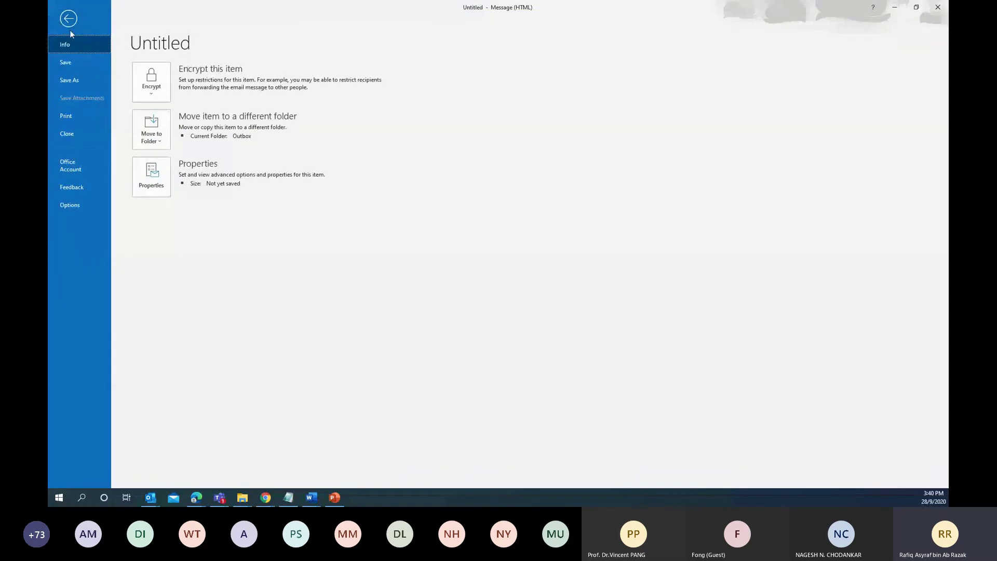
click(72, 25)
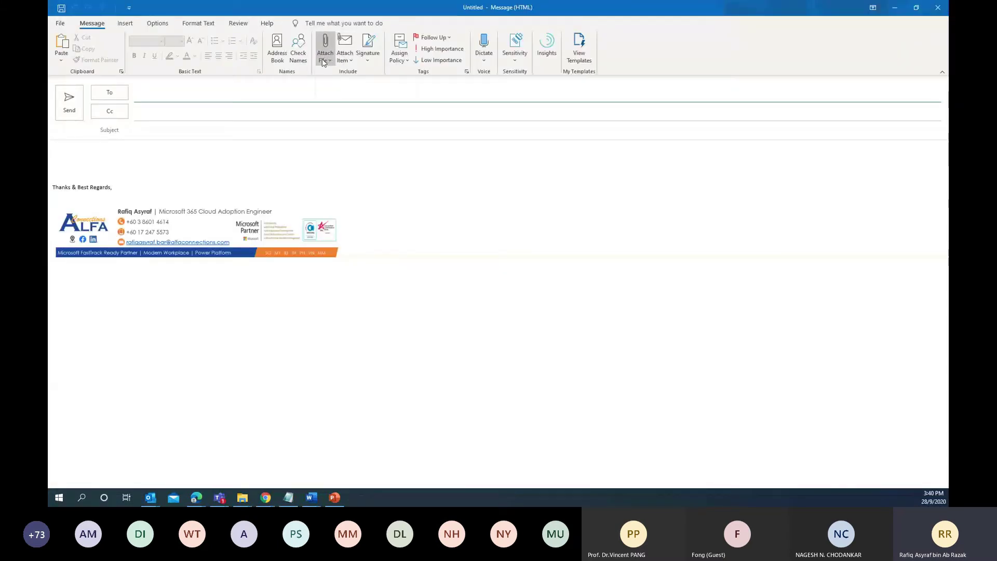
click(322, 62)
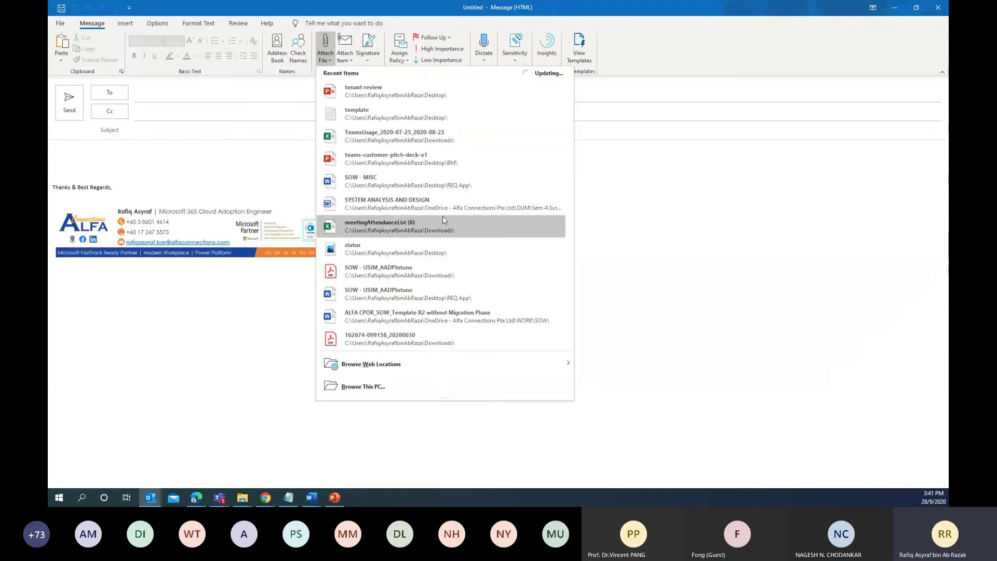
mouse_move(441, 365)
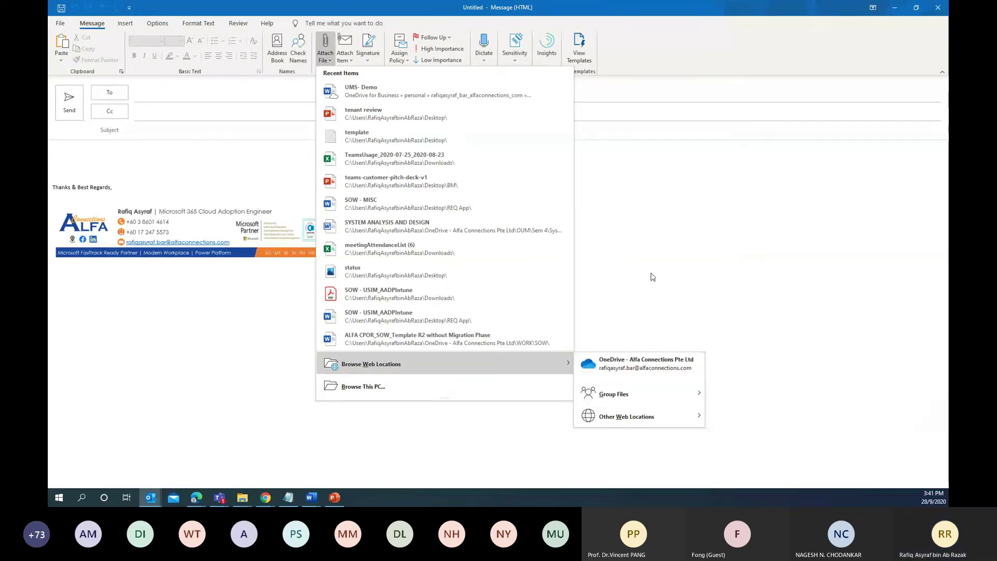
click(371, 62)
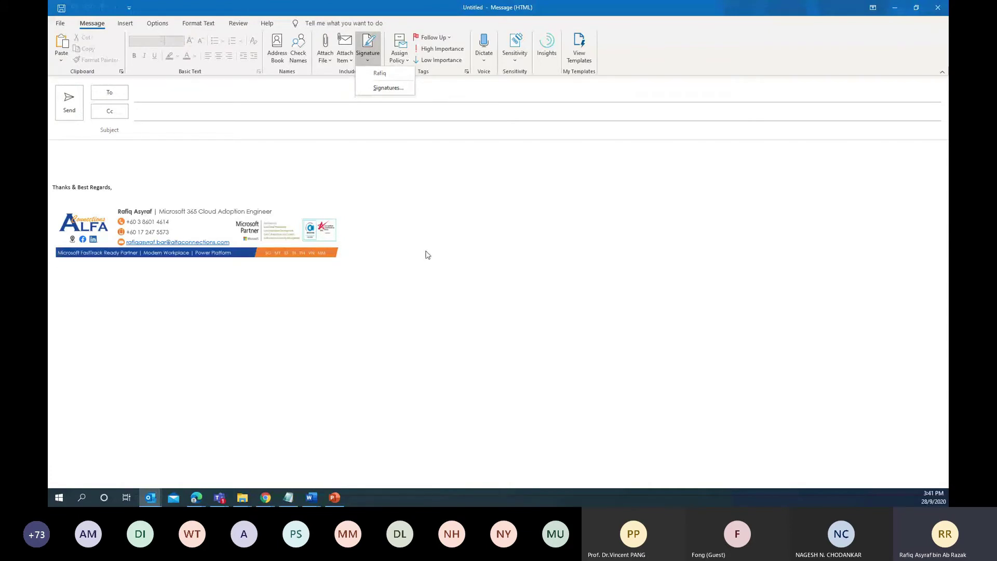
click(428, 254)
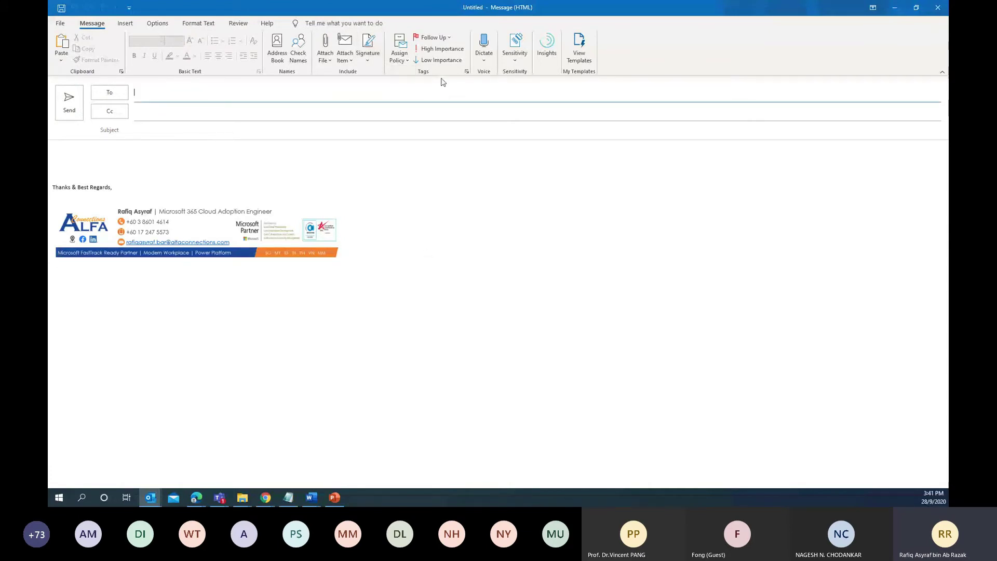
Examine the high and low importance options for the new message.
click(439, 50)
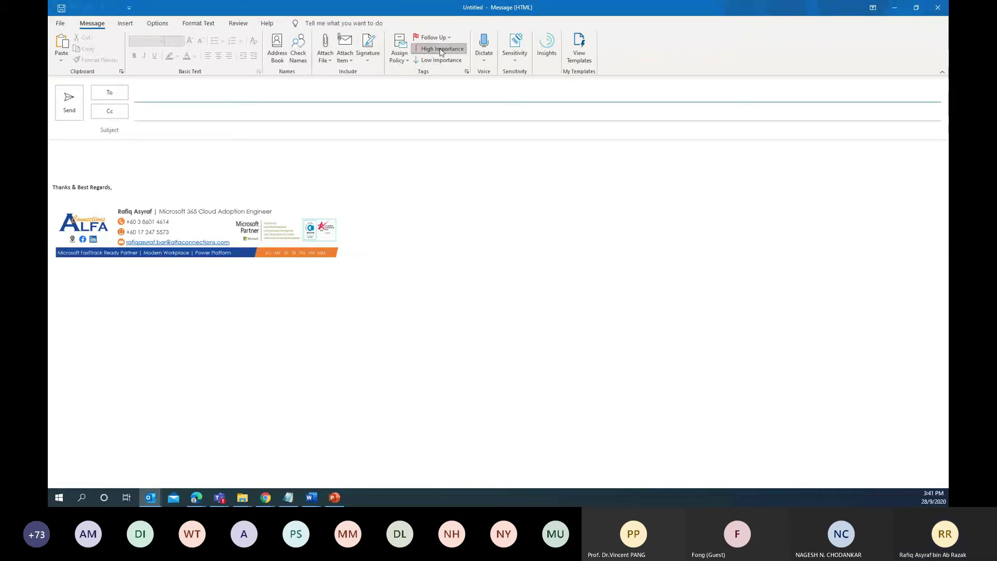
click(441, 49)
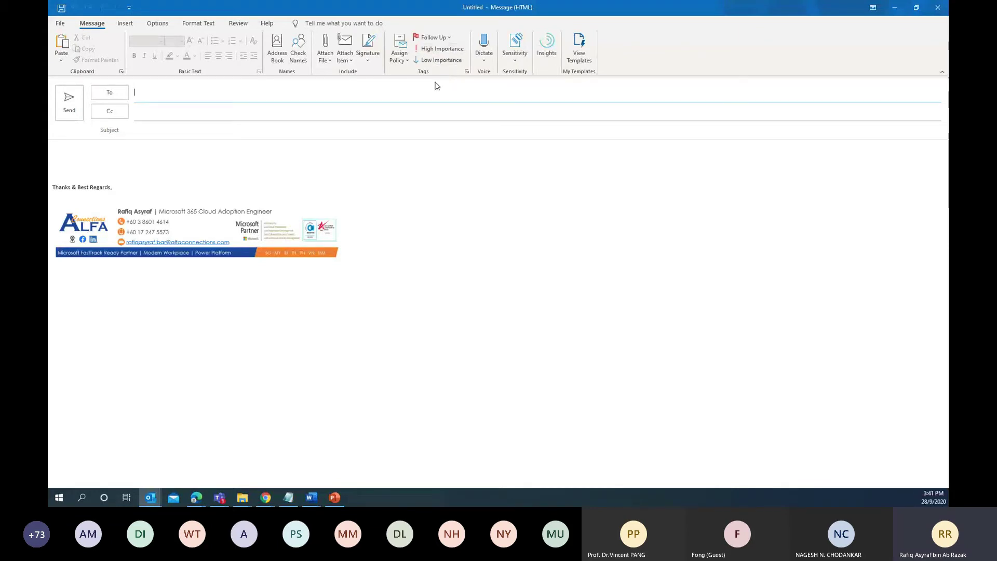
click(441, 50)
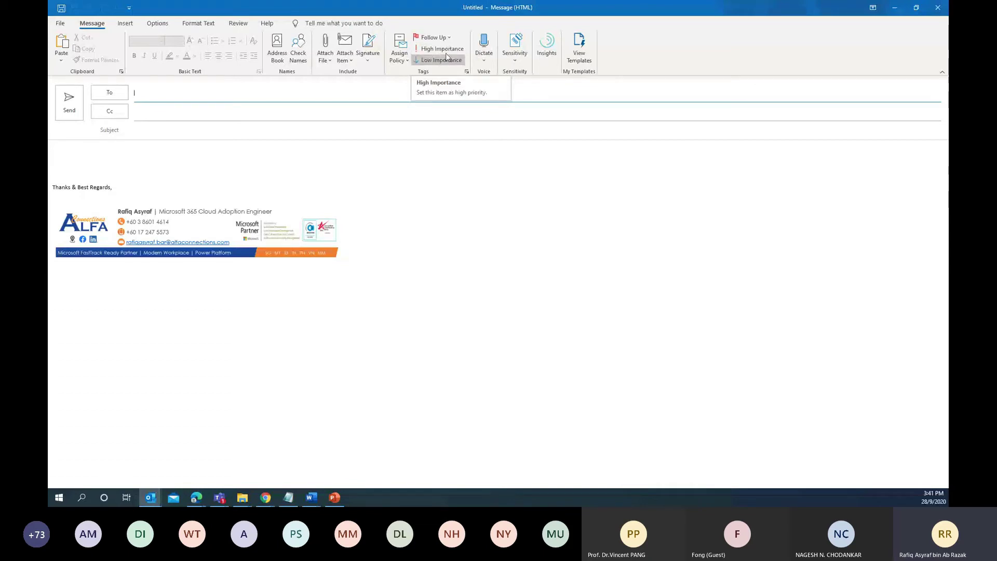
click(404, 212)
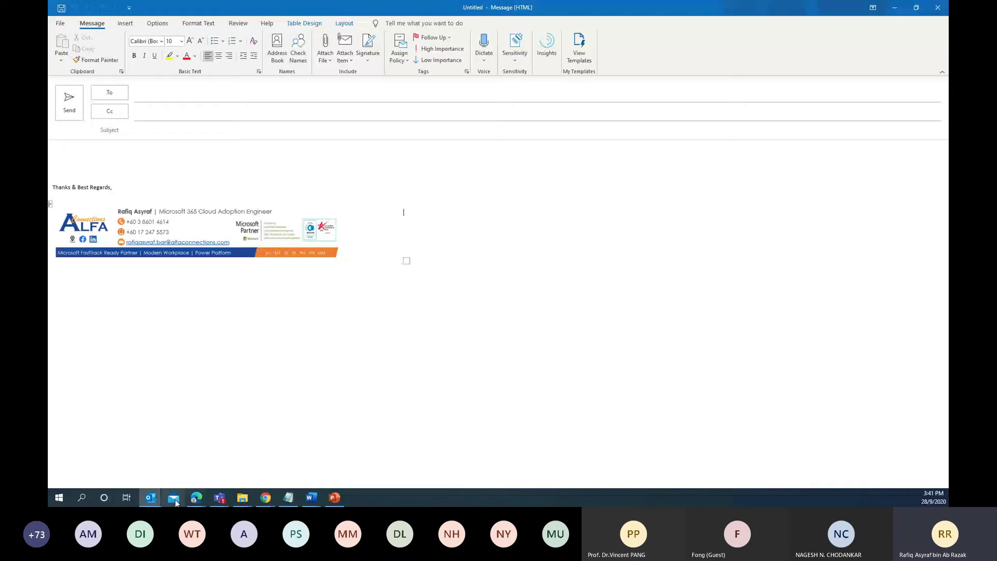
Check the file's upload progress in OneDrive in the Edge browser and return to the new Outlook message.
mouse_move(175, 501)
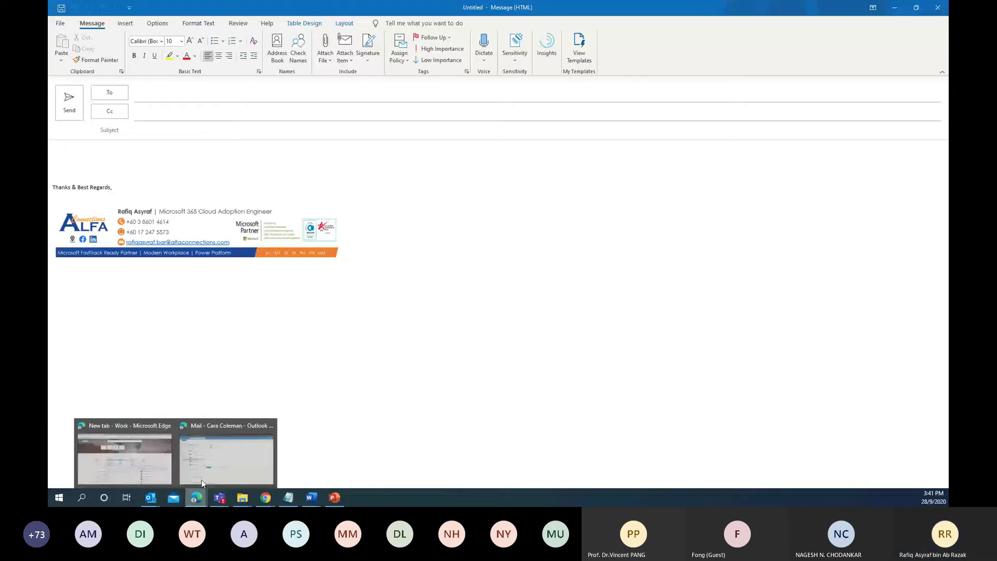
click(203, 482)
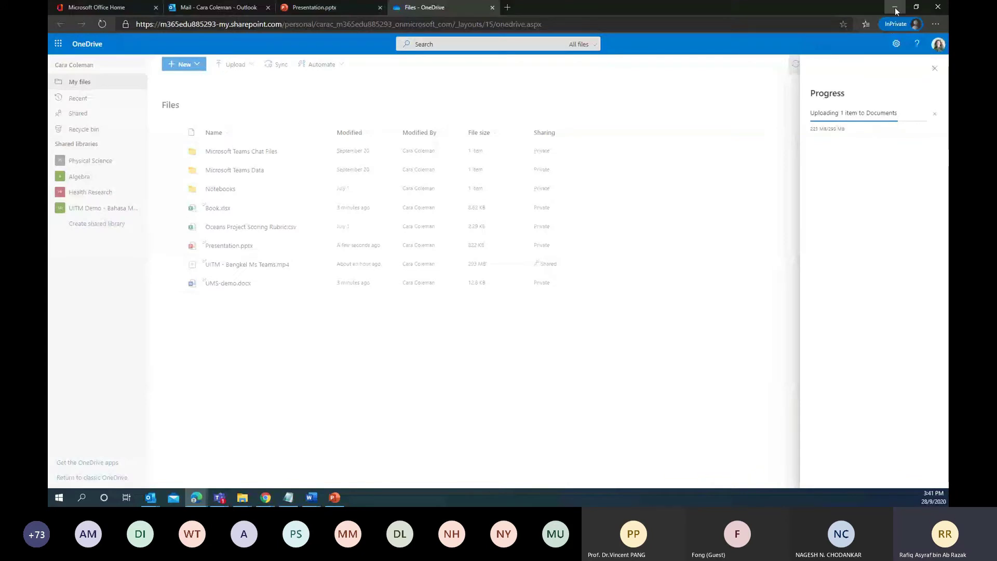
click(895, 8)
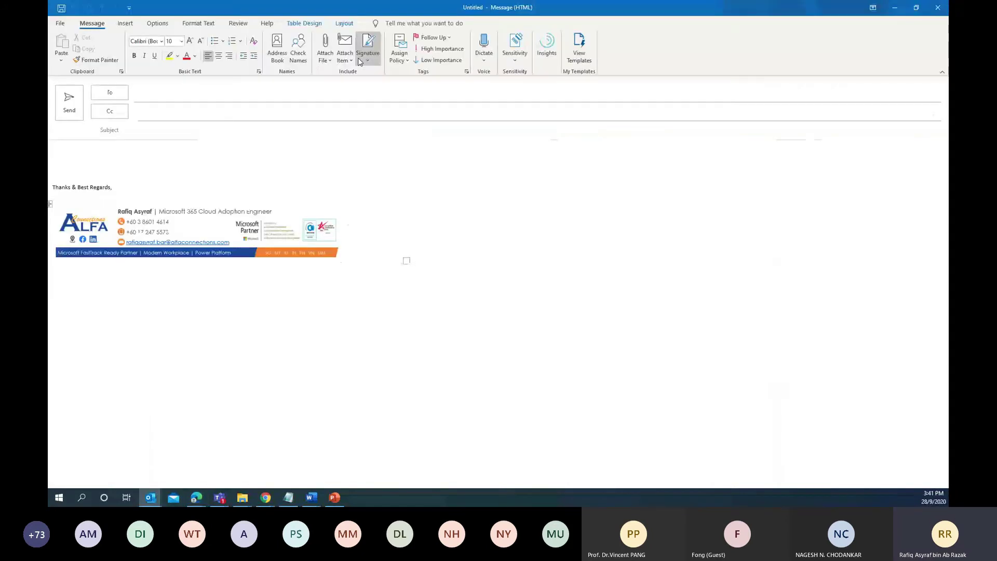
Attach AADP Workshop.mp4 from the Video folder of the company OneDrive to the message as a share link.
click(322, 58)
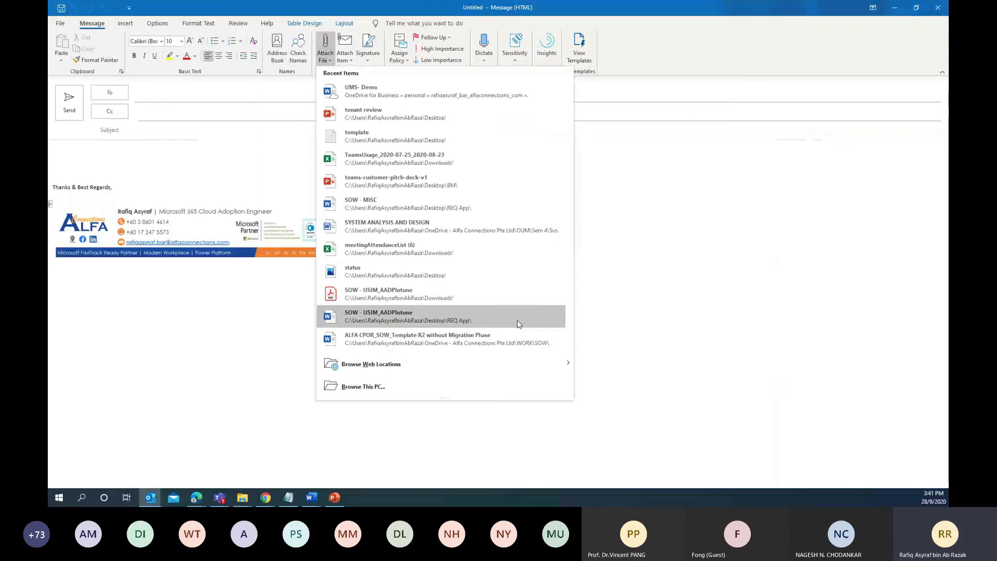
mouse_move(492, 369)
key(Escape)
key(Escape)
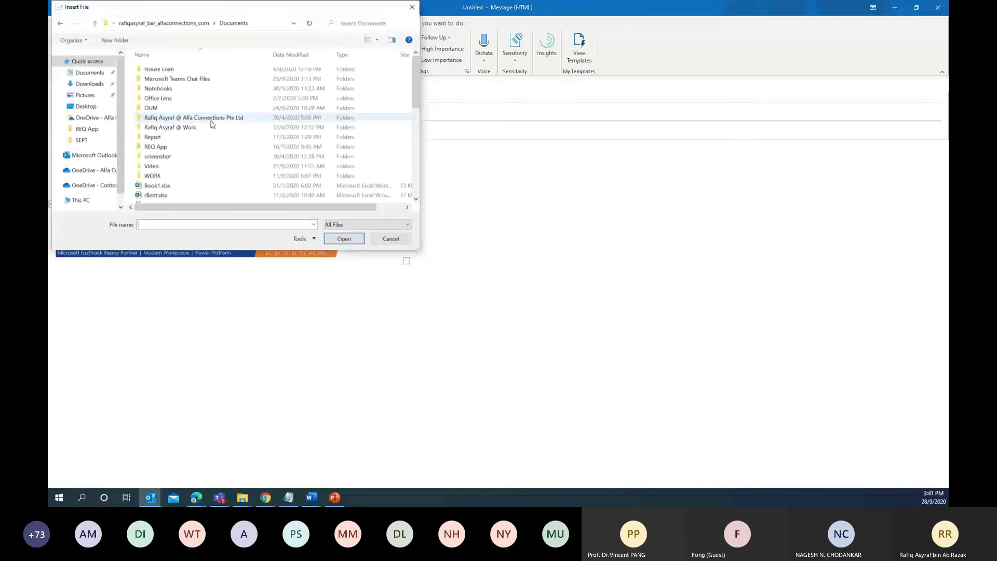
scroll(208, 121, down, 2)
double_click(204, 112)
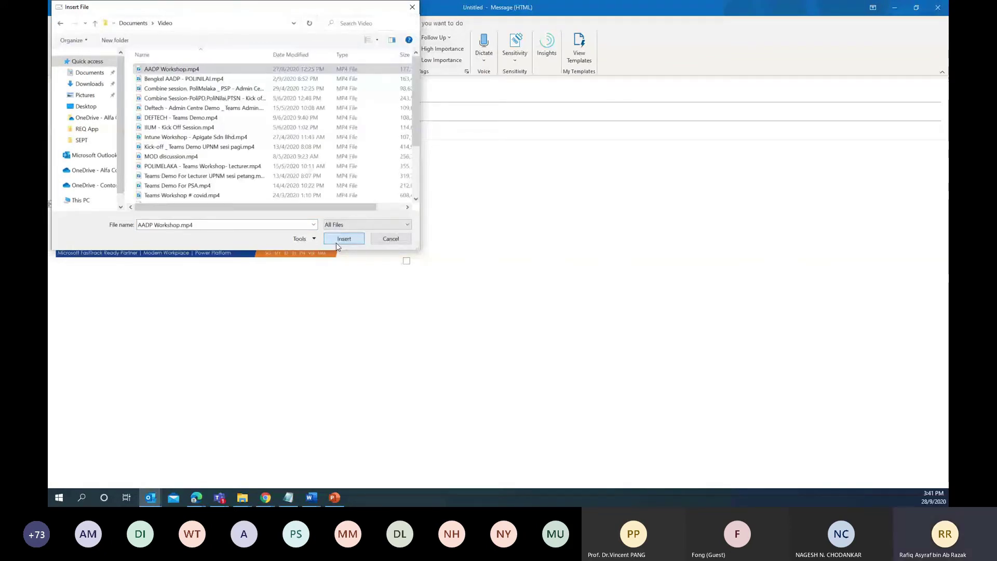
click(344, 239)
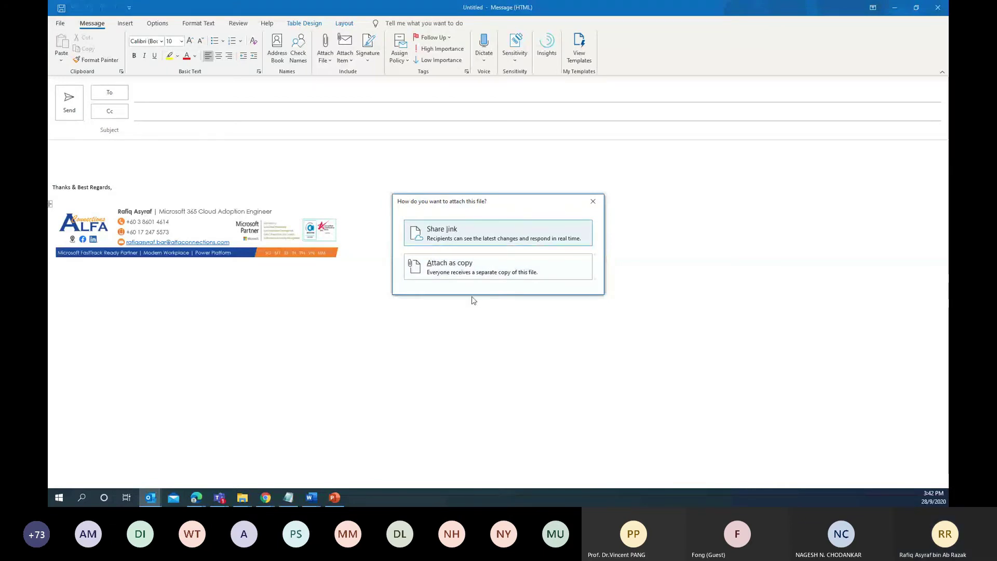
click(457, 235)
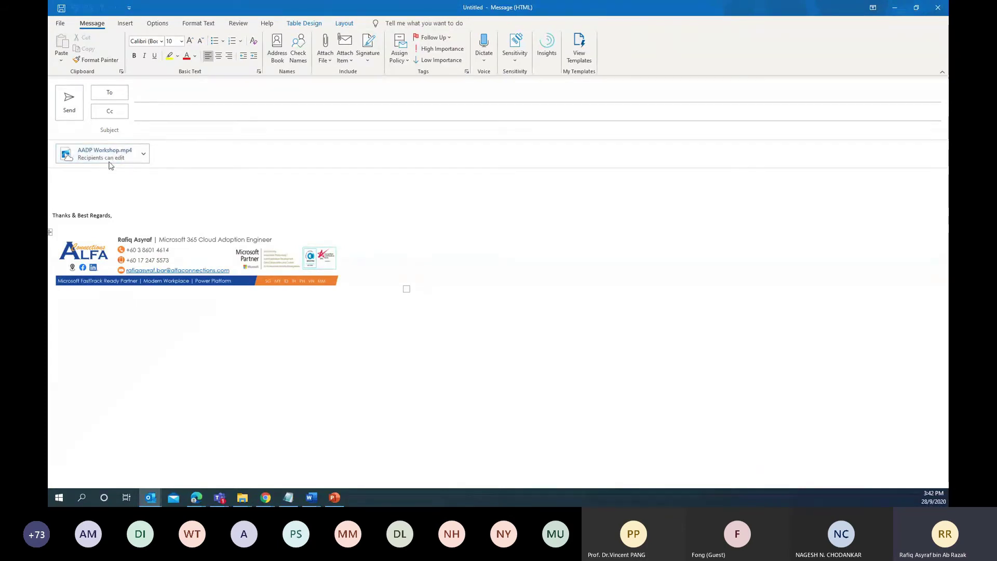
Change the permissions of the AADP Workshop.mp4 attachment to Recipients Can View.
click(142, 156)
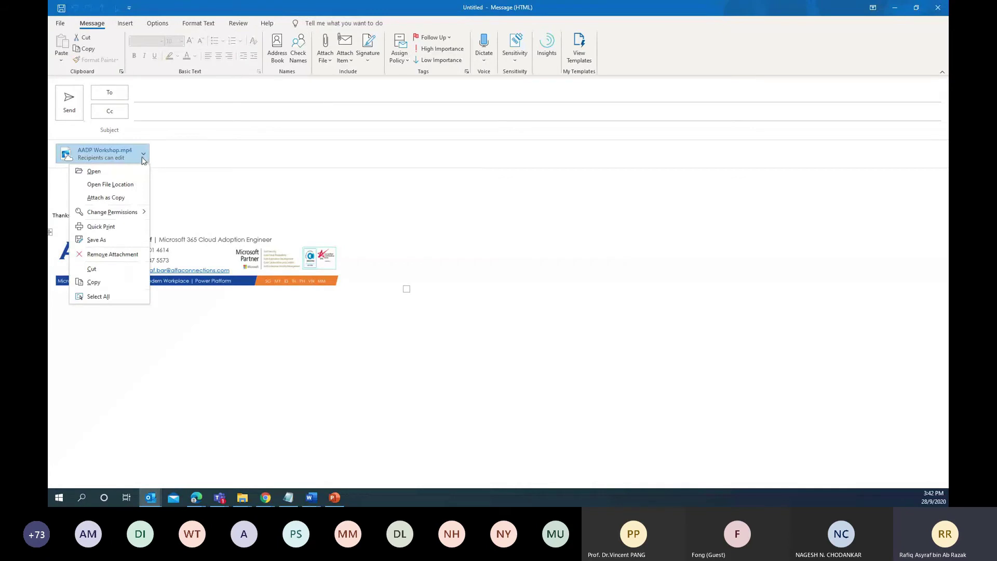
mouse_move(136, 216)
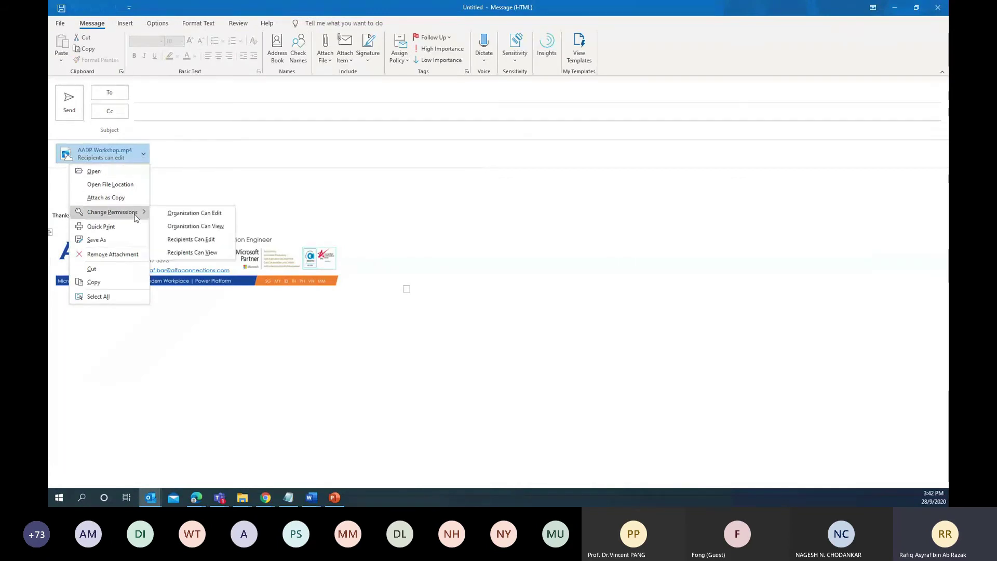
click(199, 252)
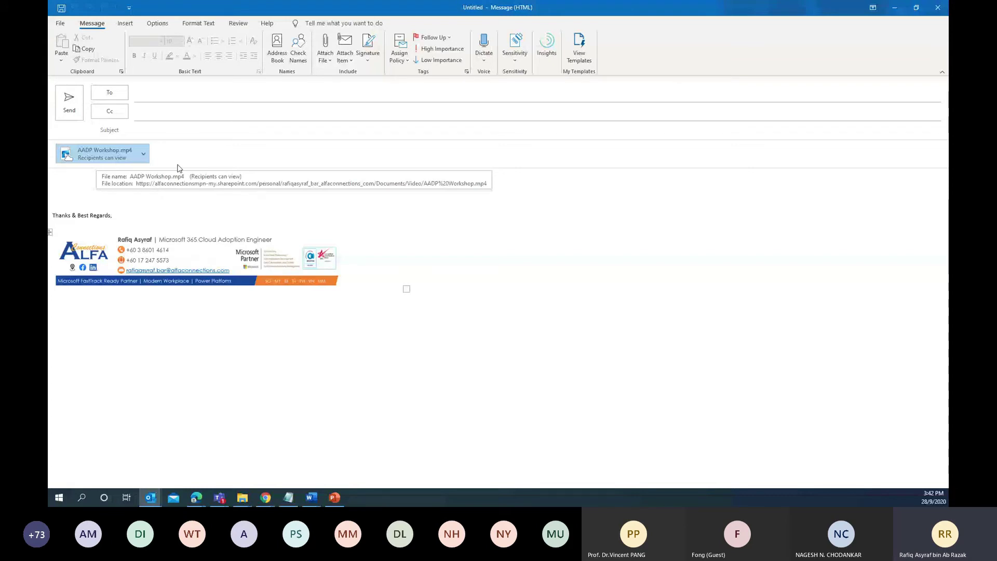
click(164, 178)
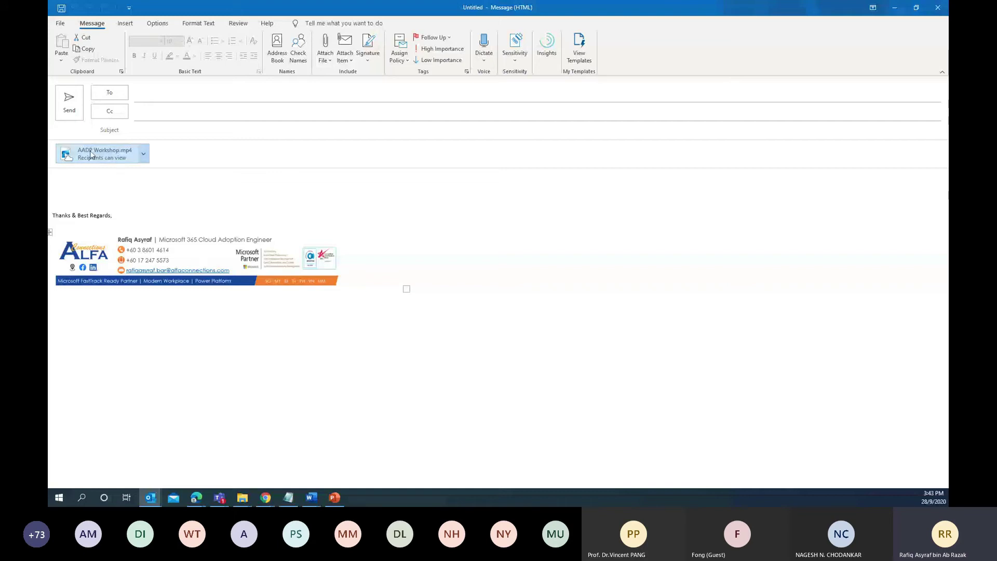
Change the sharing permission of the attached video to Organization Can Edit.
click(144, 155)
mouse_move(138, 212)
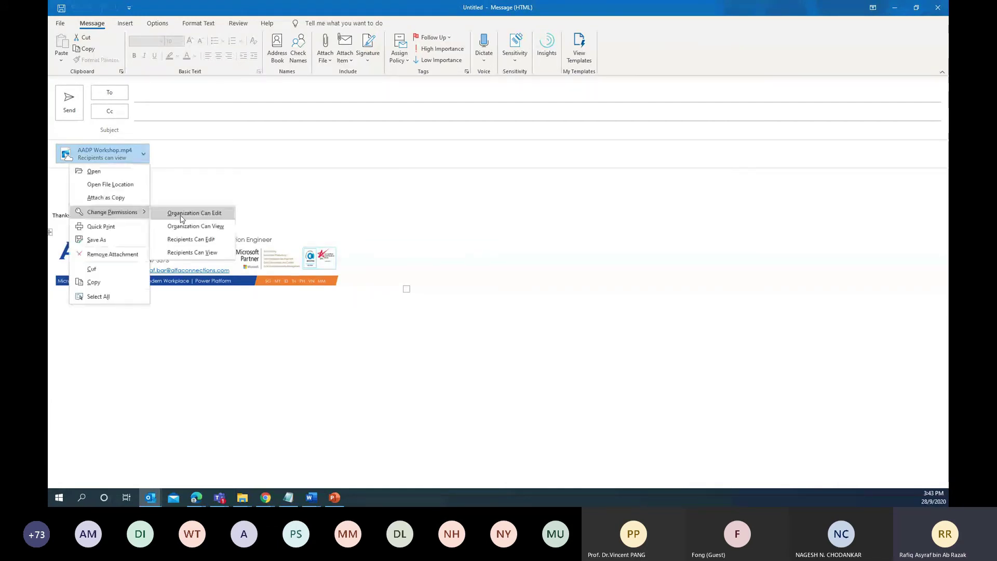
click(182, 214)
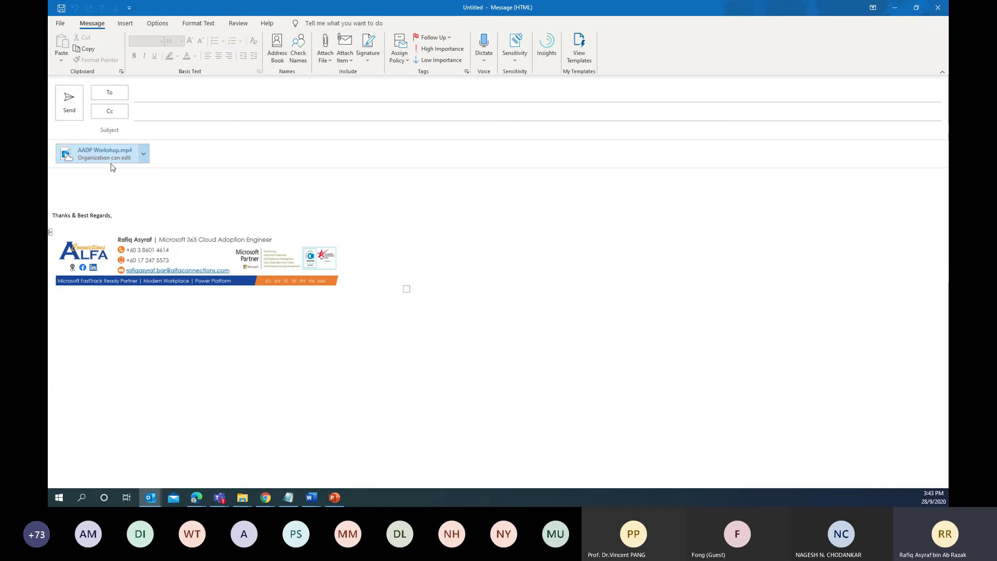
Change the sharing permission of the attached video to Organization Can View.
click(144, 154)
mouse_move(138, 211)
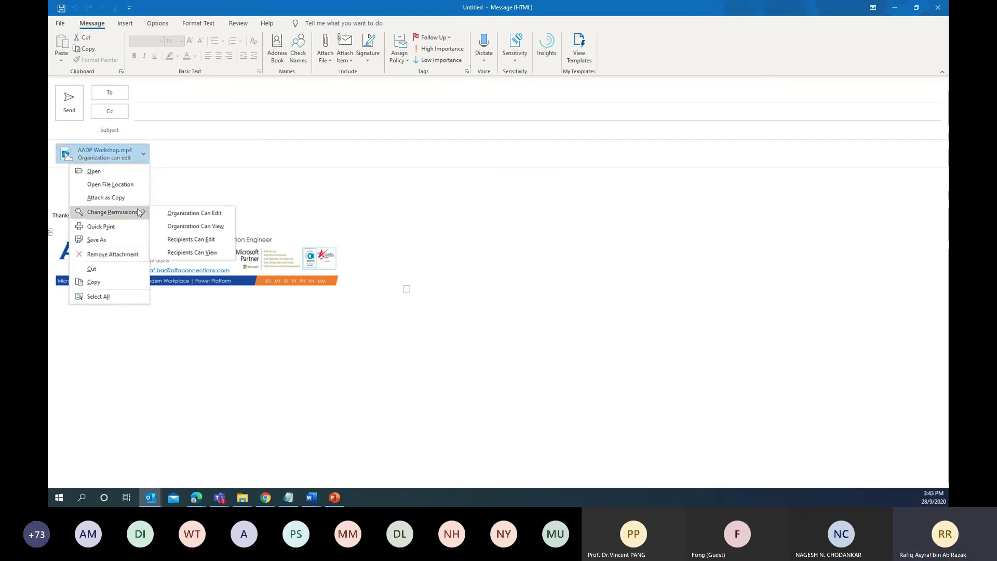
click(190, 229)
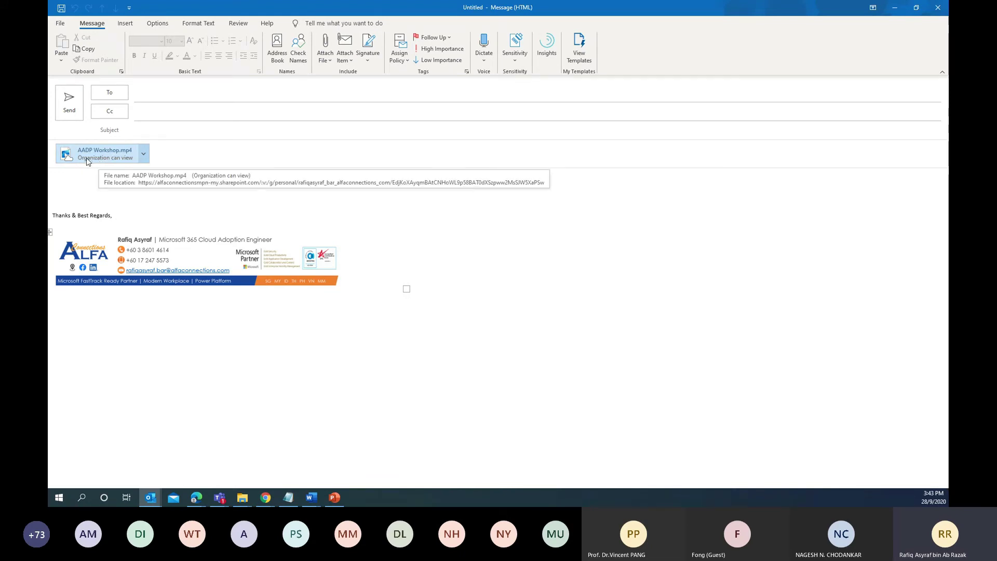
Set the sharing permission of the AADP Workshop.mp4 attachment to Recipients Can Edit.
click(144, 154)
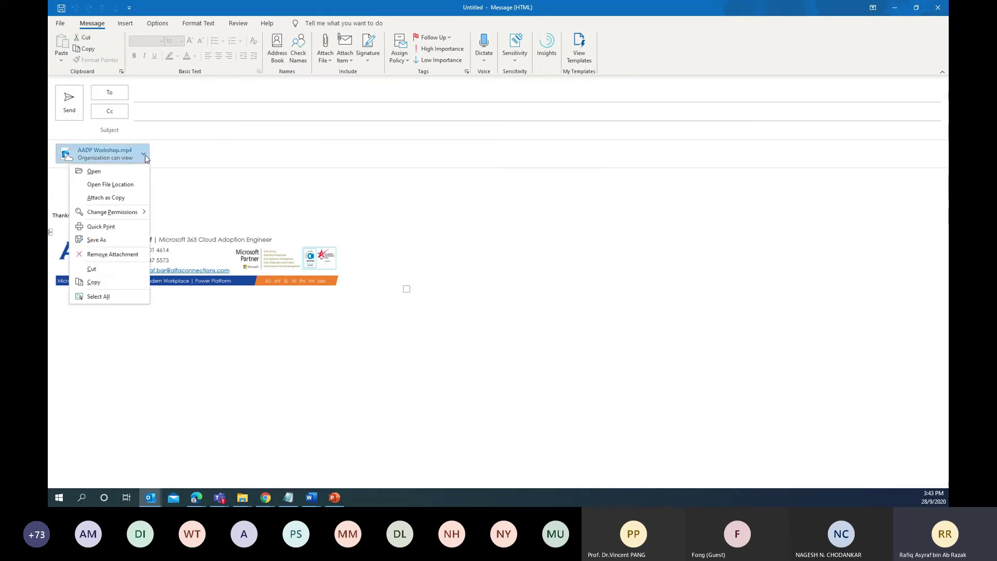
mouse_move(139, 212)
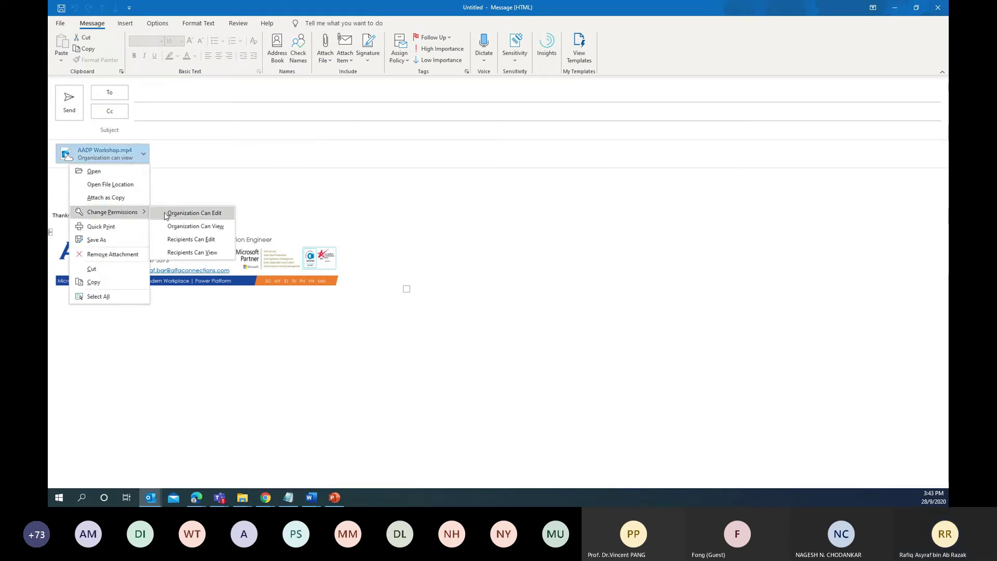
click(181, 240)
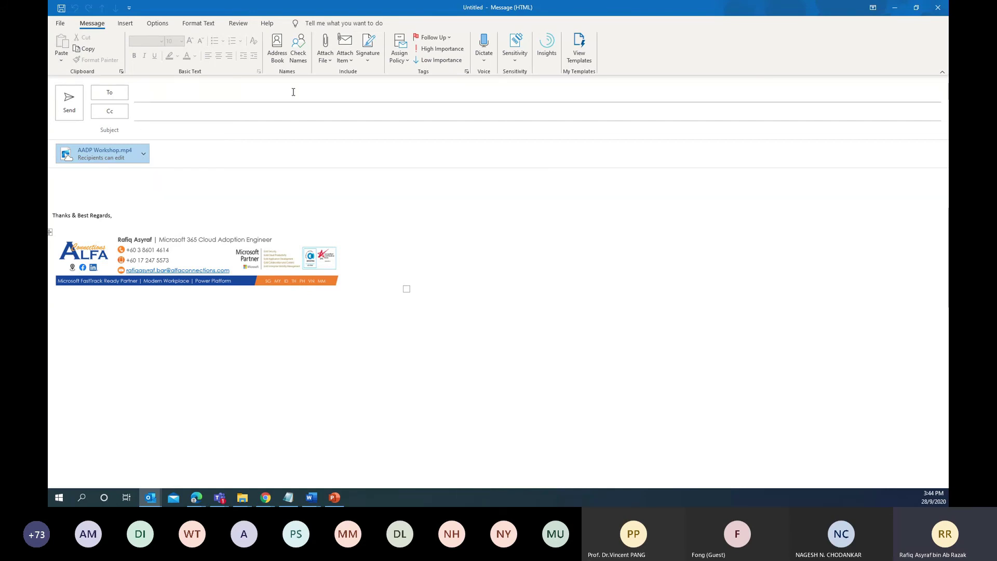
click(169, 92)
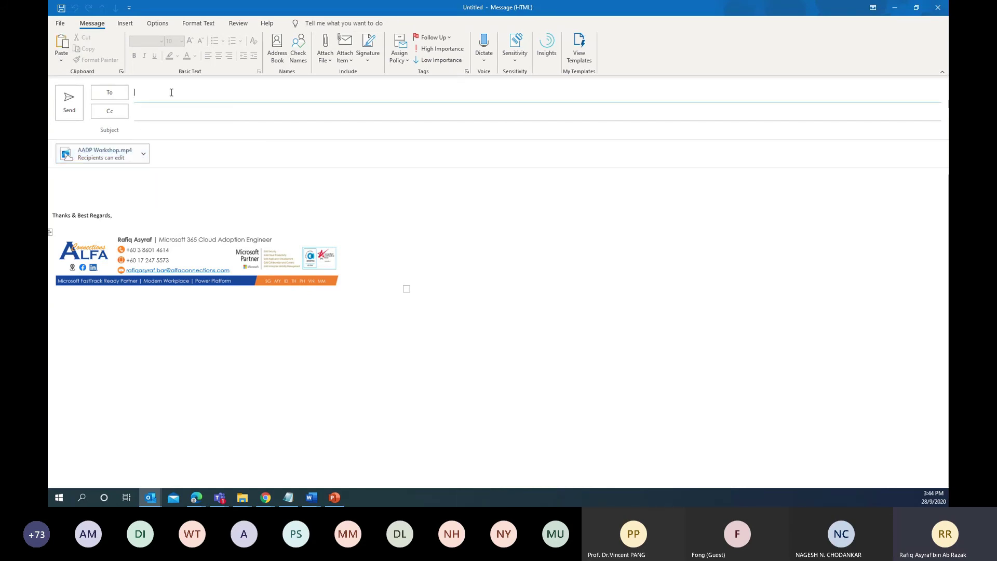
click(395, 115)
click(332, 110)
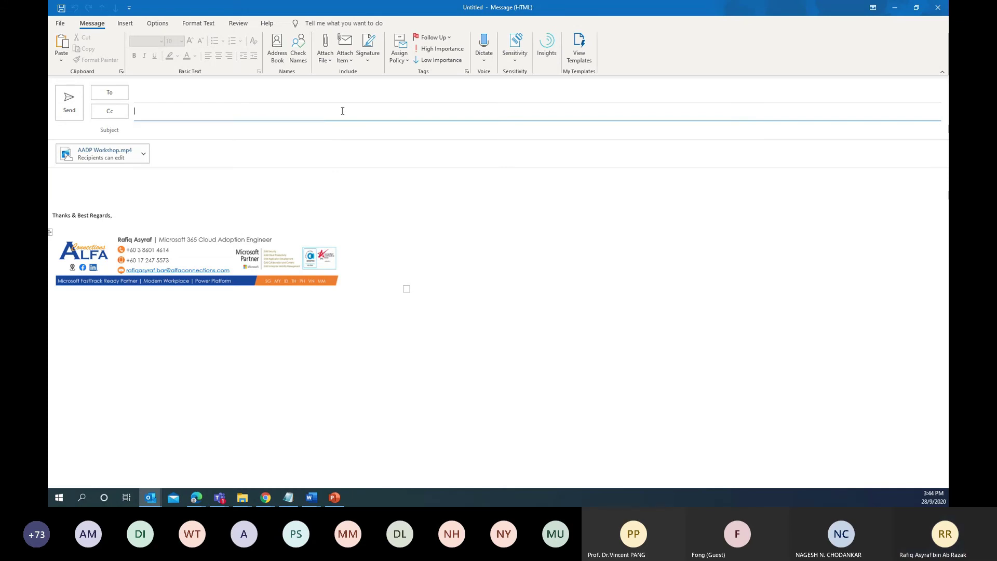
click(392, 233)
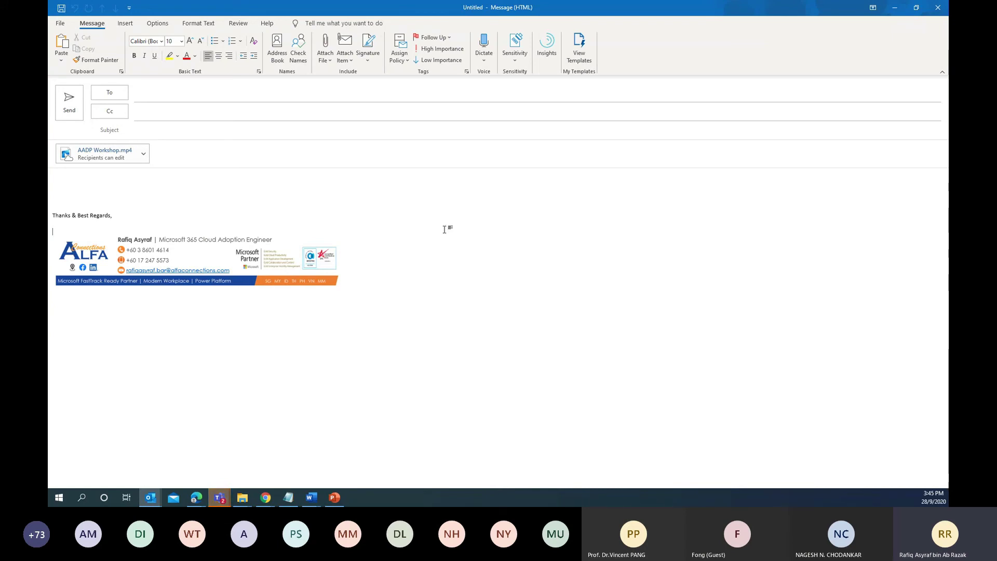
Review the available permission choices for the AADP Workshop.mp4 attachment without changing the current one.
click(143, 154)
mouse_move(120, 217)
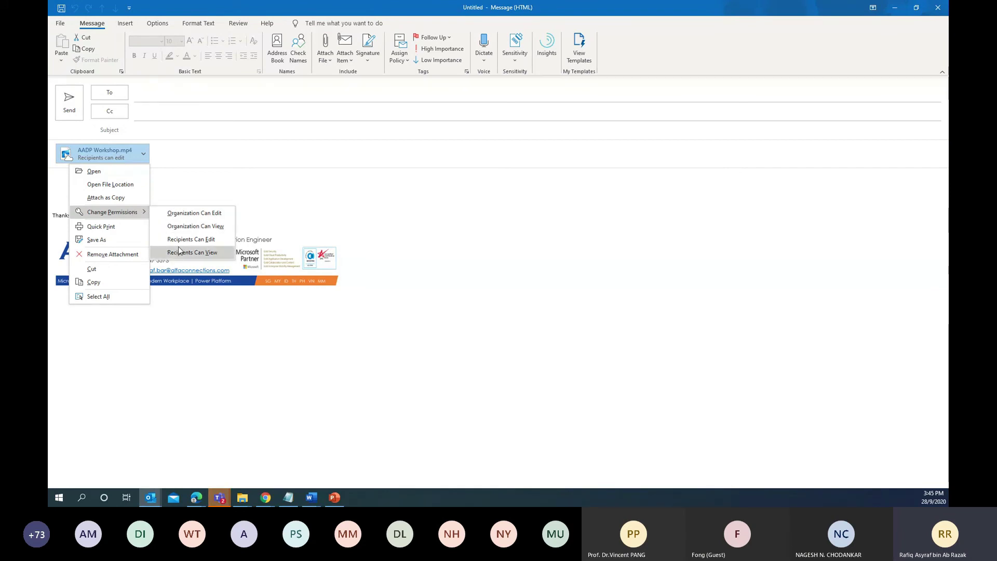
click(102, 157)
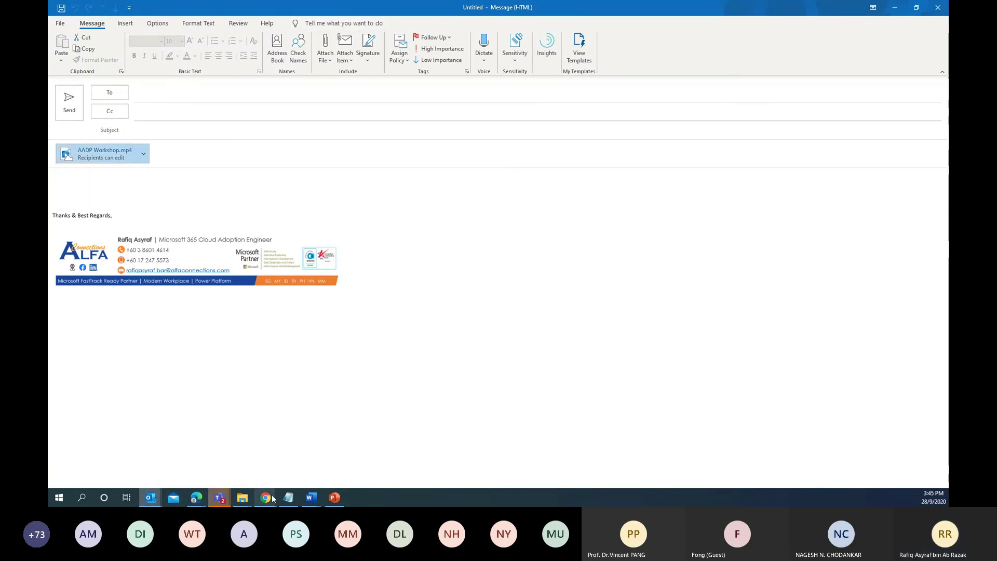
Switch to the browser, dismiss the OneDrive upload progress and return to the Test draft in Outlook on the web.
mouse_move(196, 497)
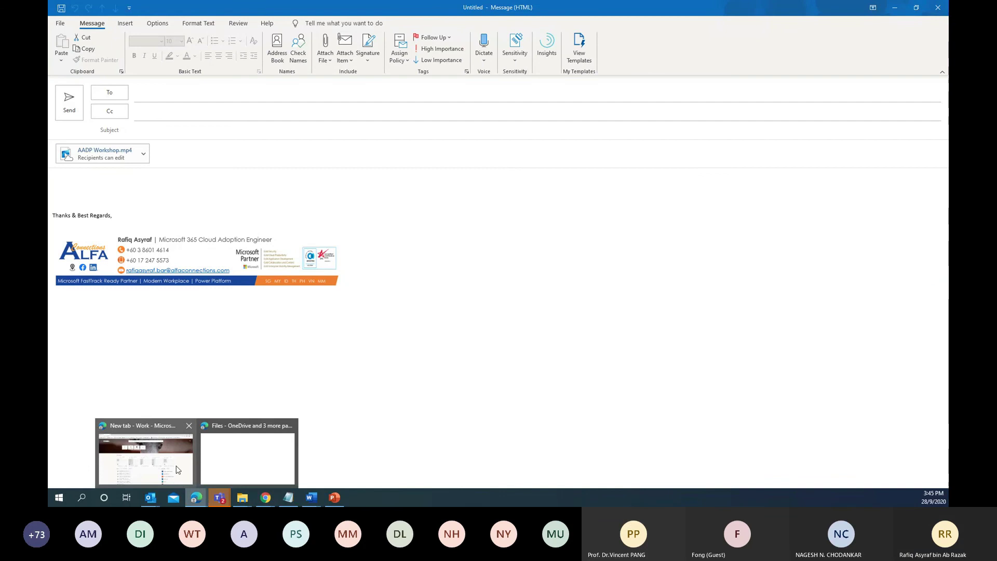
click(235, 457)
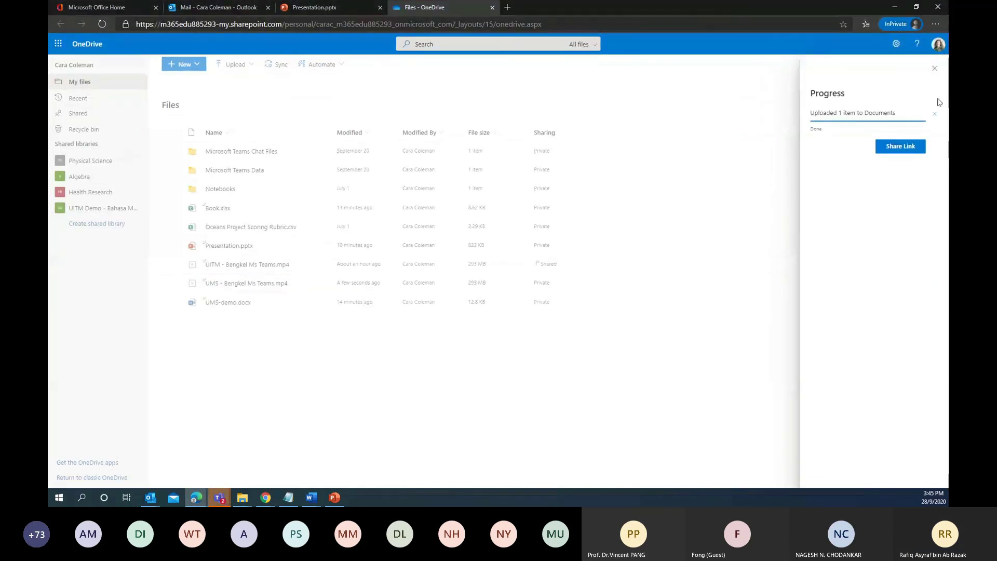
click(935, 68)
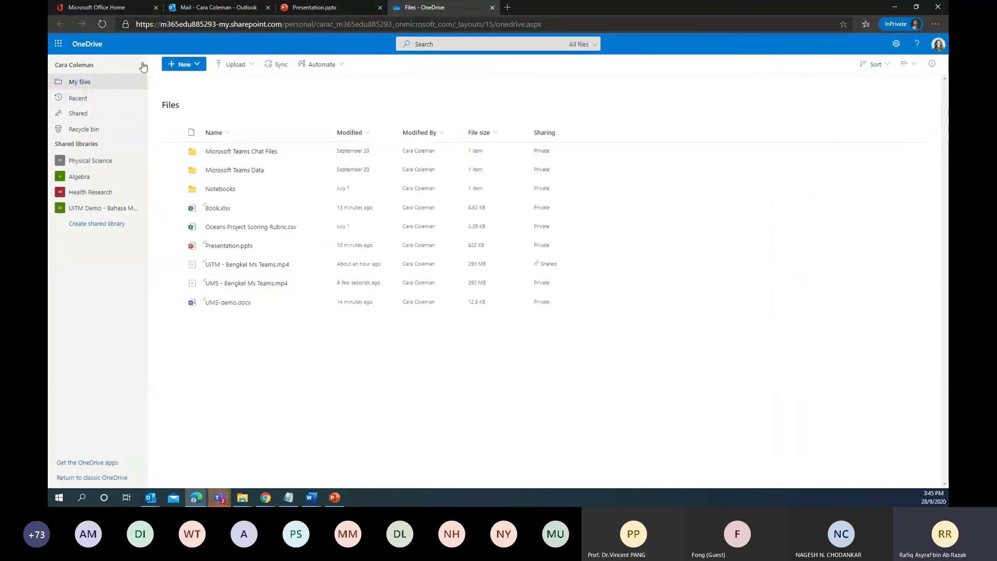
click(225, 7)
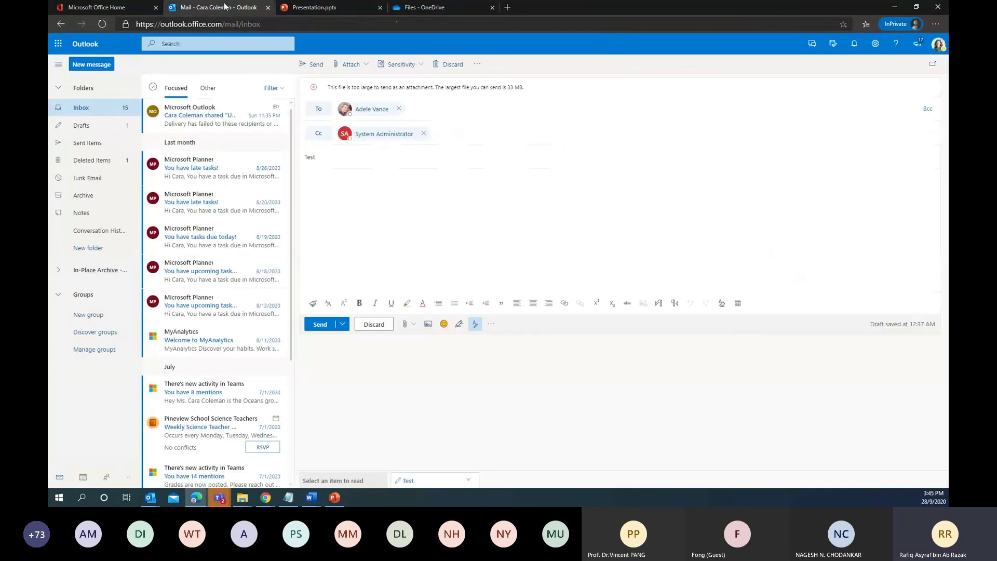
Attach UMS - Bengkel Ms Teams.mp4 from the OneDrive files to the Test draft, sharing it as a OneDrive link.
click(358, 65)
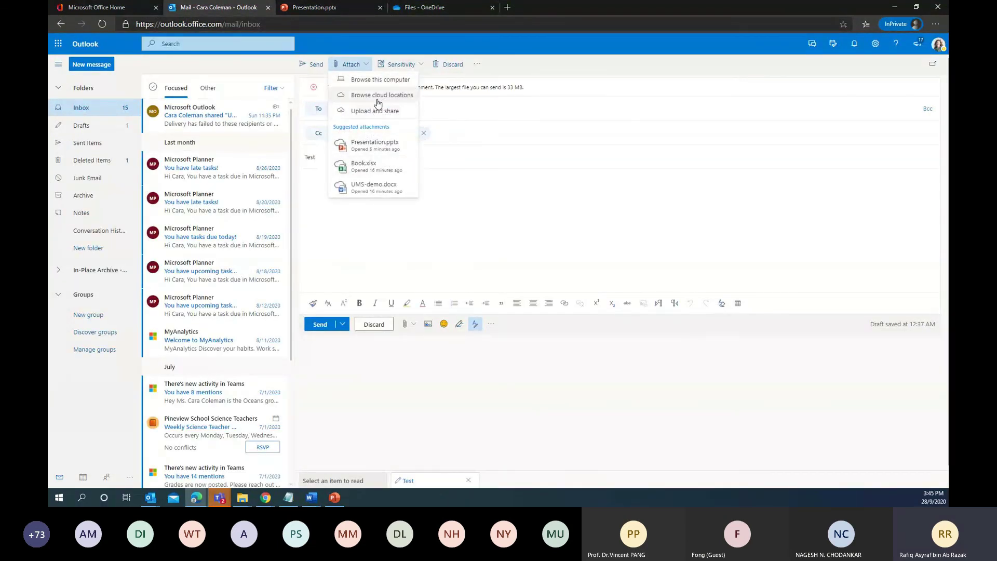
click(378, 99)
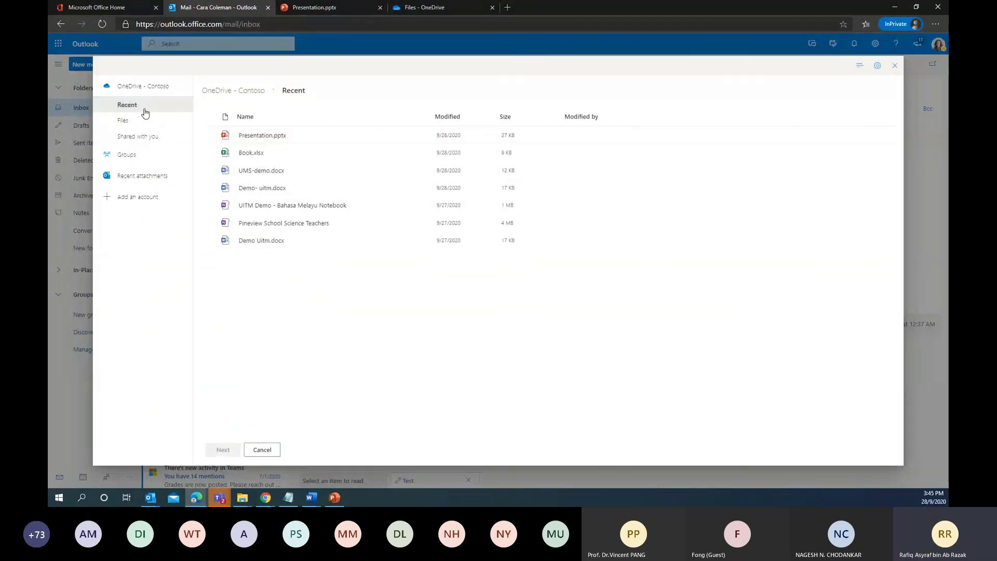
click(134, 123)
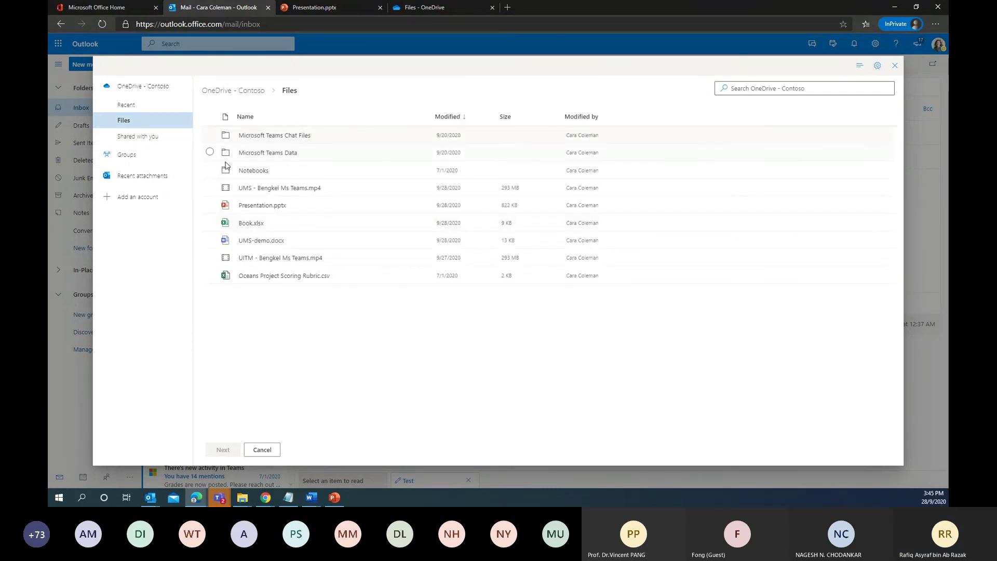
click(263, 188)
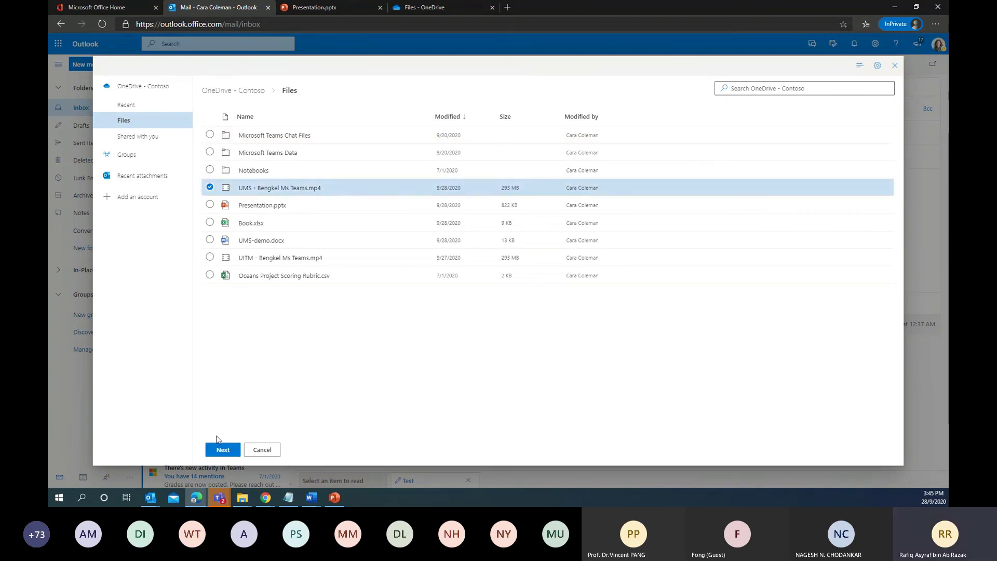
click(223, 450)
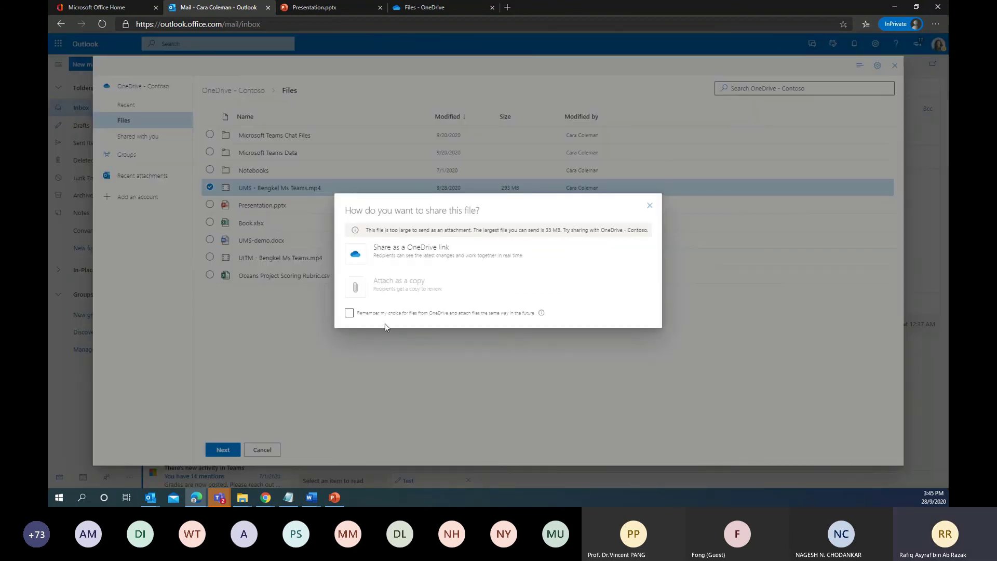
click(391, 255)
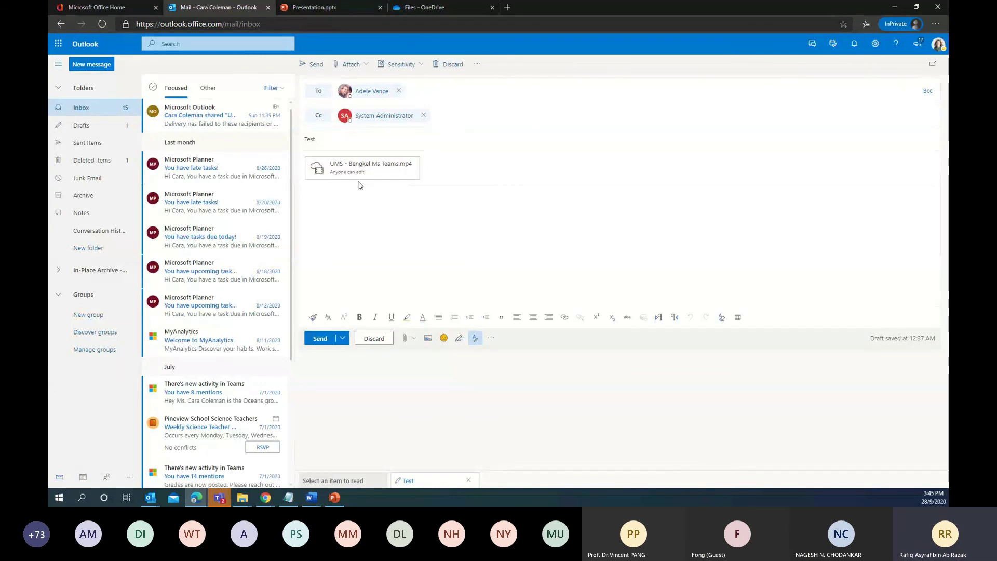
Review the access choices for the attached UMS video and the draft's sensitivity labels without changing either.
click(413, 175)
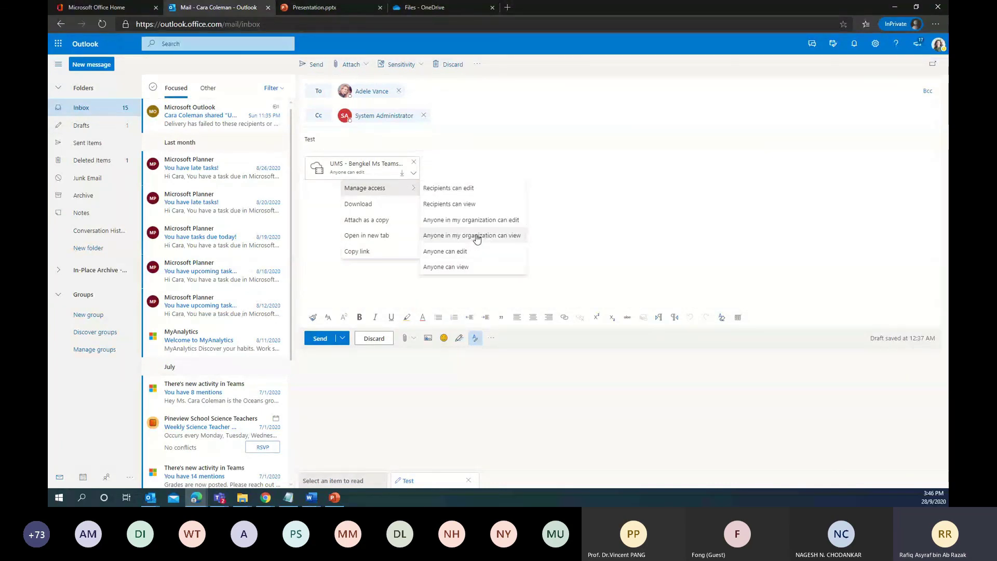
click(400, 279)
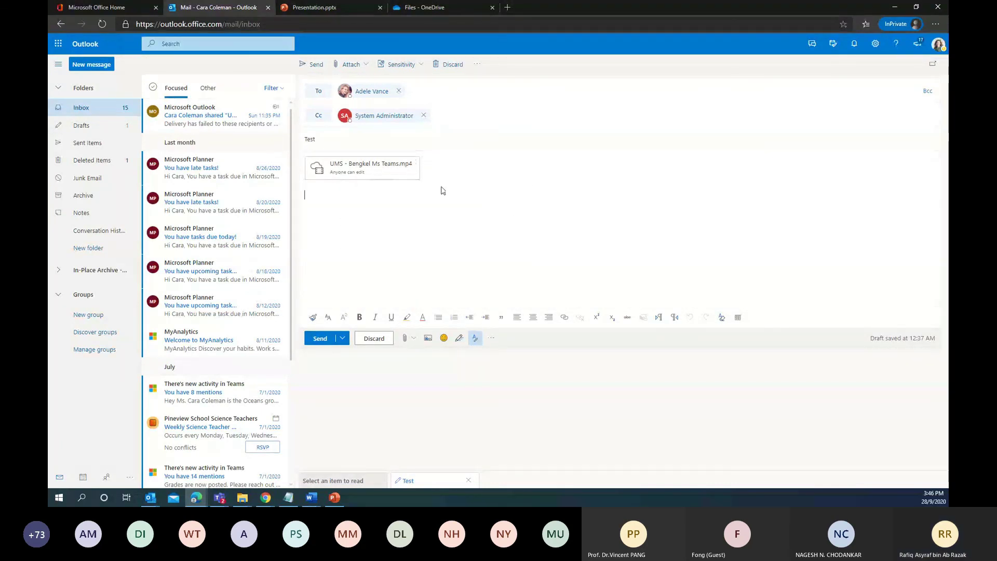
click(413, 66)
mouse_move(415, 82)
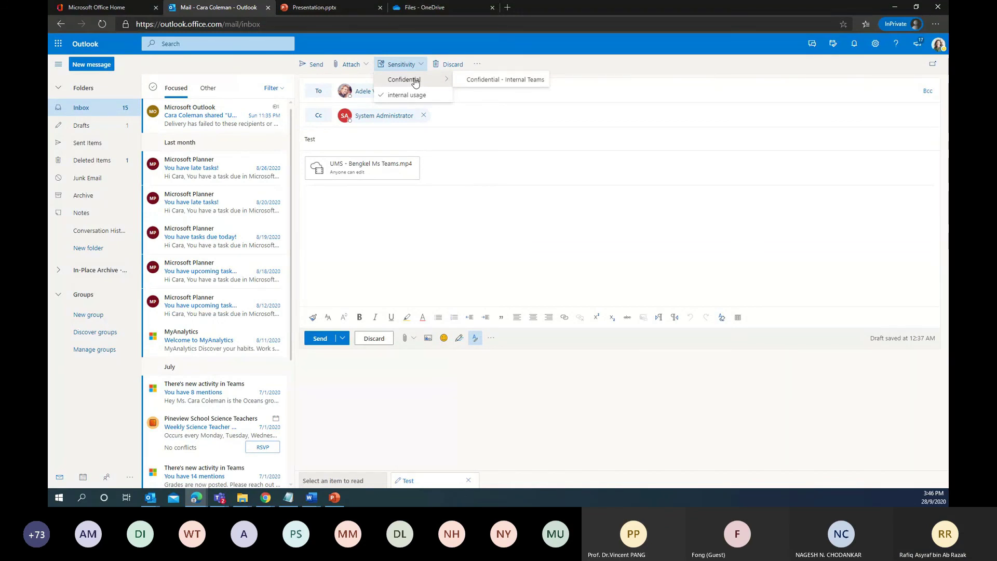
click(450, 206)
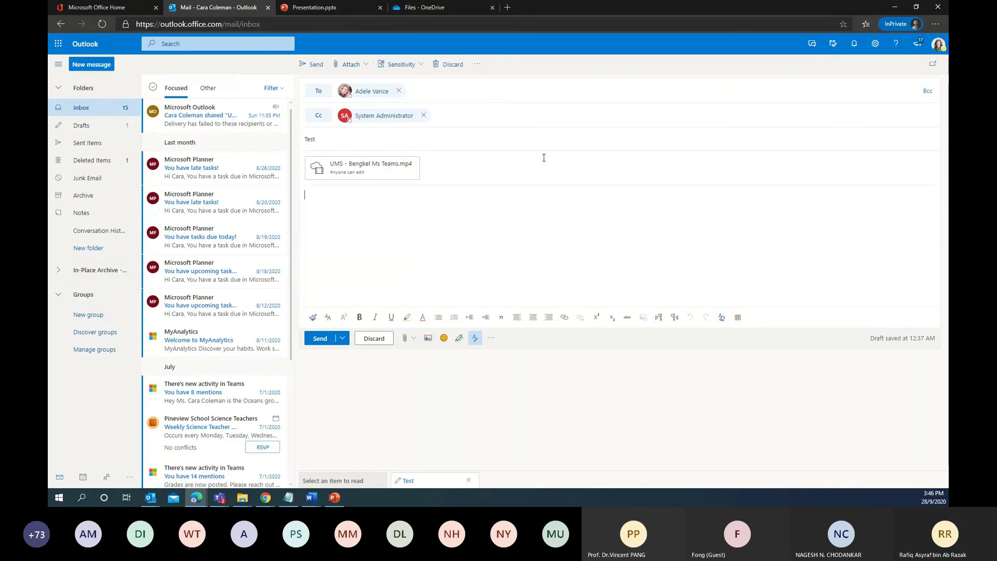